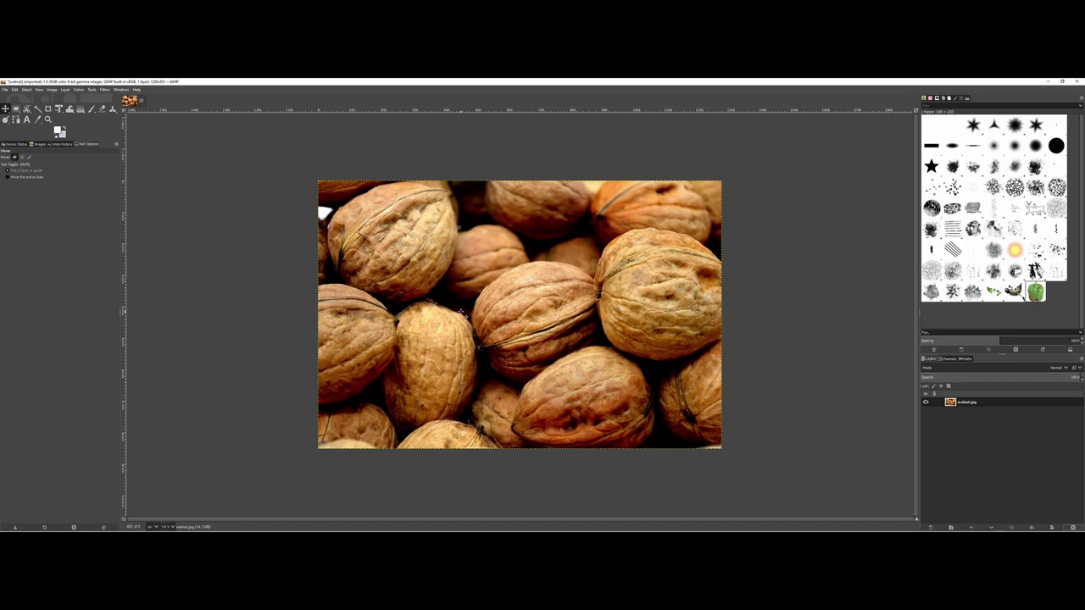
Inspect the walnut photo's existing XMP and IPTC data in the Metadata Viewer, then close it.
left_click(51, 90)
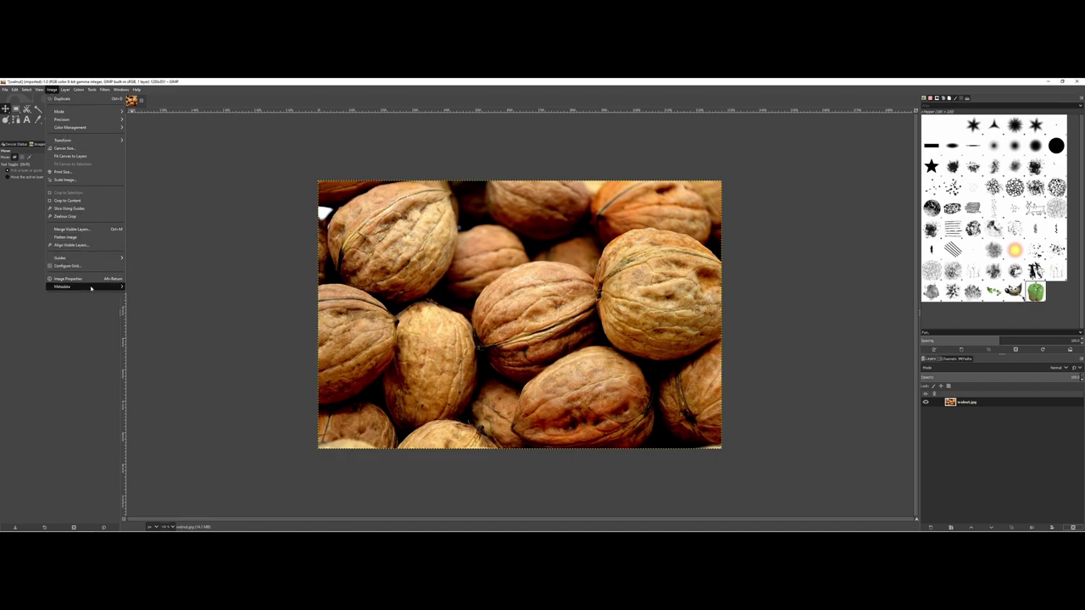
mouse_move(91, 289)
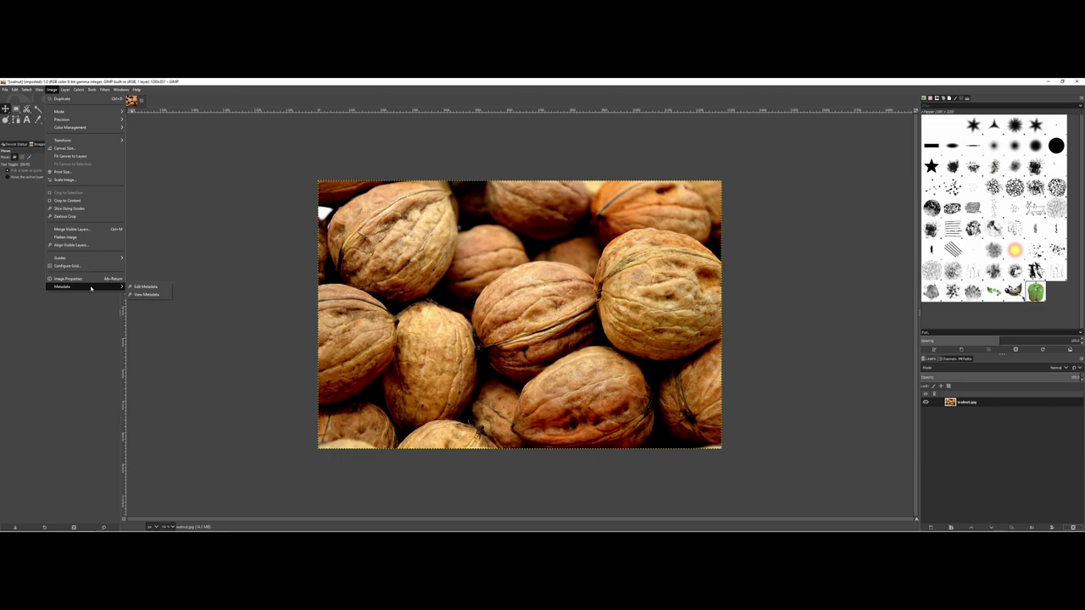
left_click(145, 295)
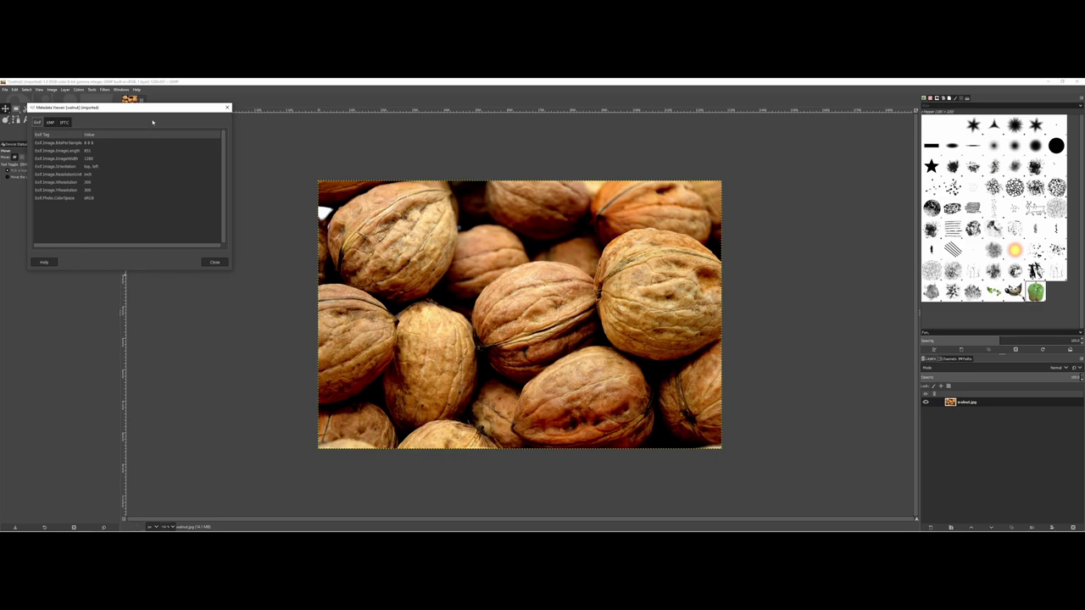
left_click_drag(153, 109, 321, 197)
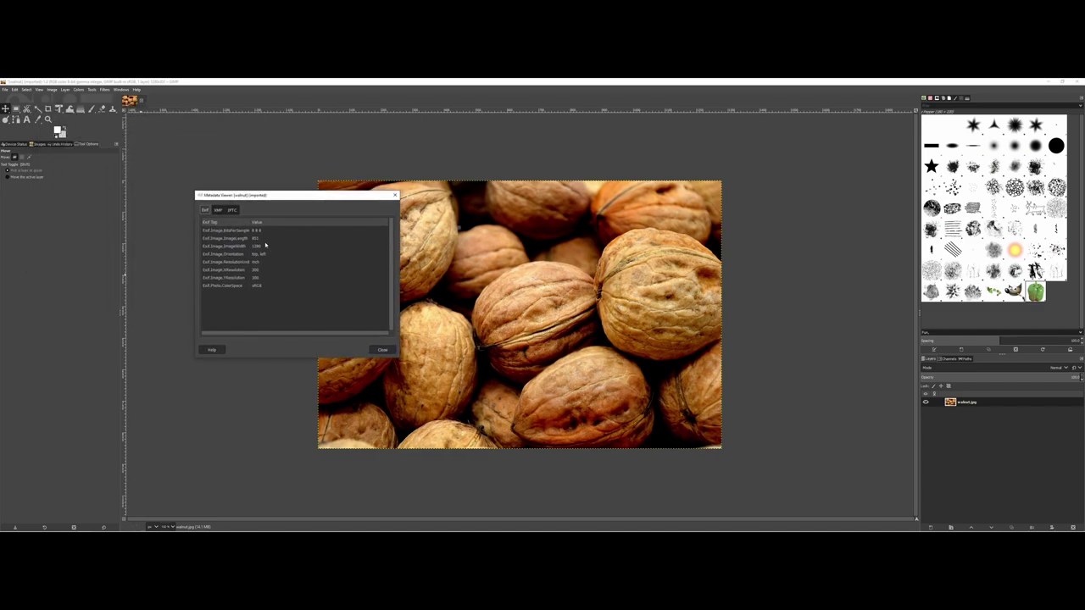
left_click(221, 210)
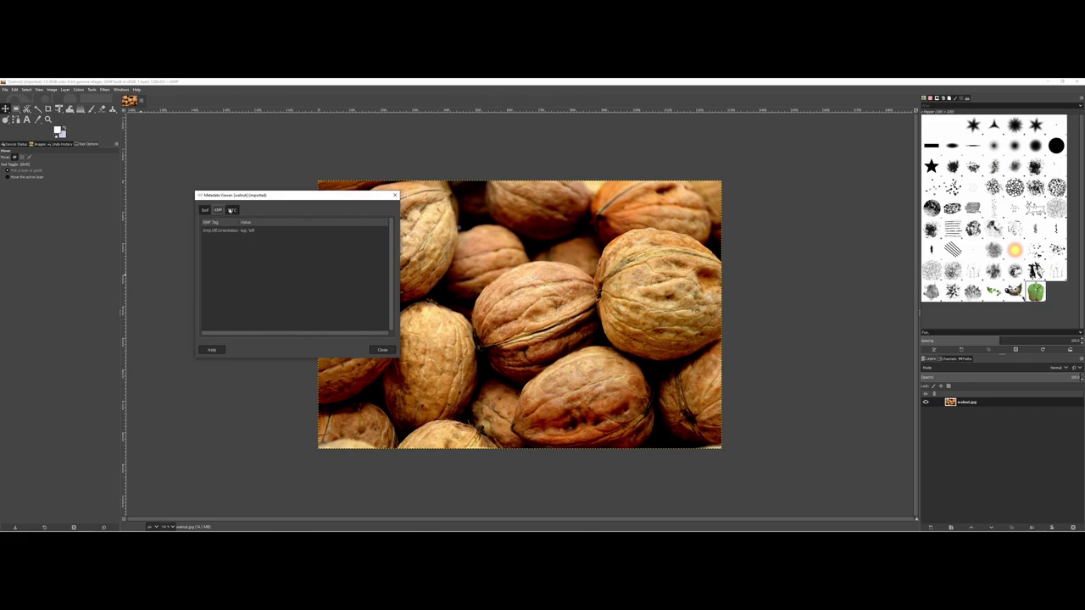
left_click(232, 210)
left_click(382, 349)
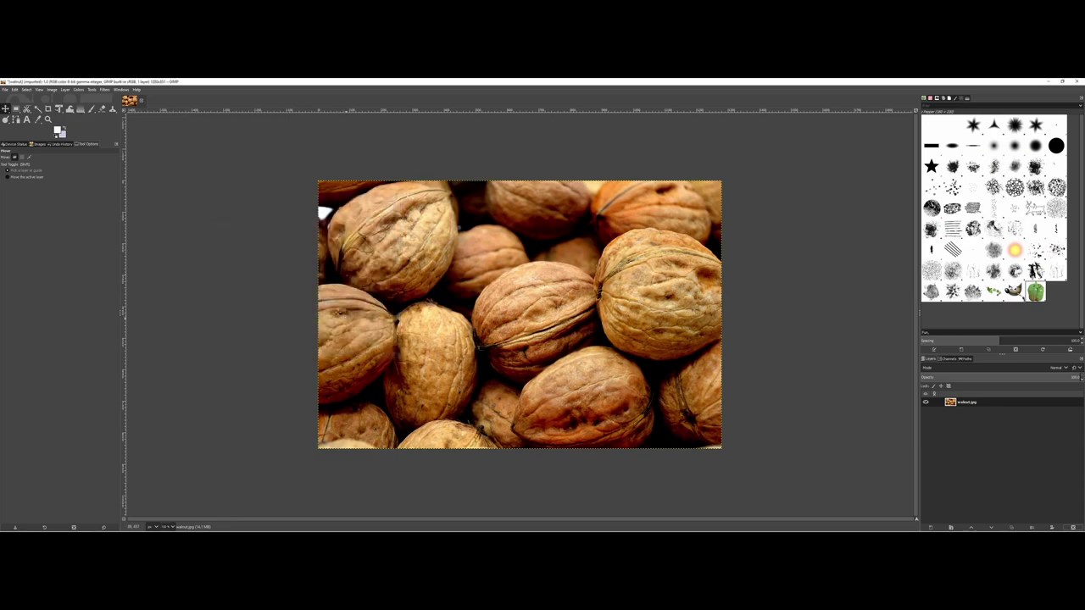
Open the Metadata Editor for walnut.jpg via Image > Metadata > Edit Metadata.
left_click(51, 90)
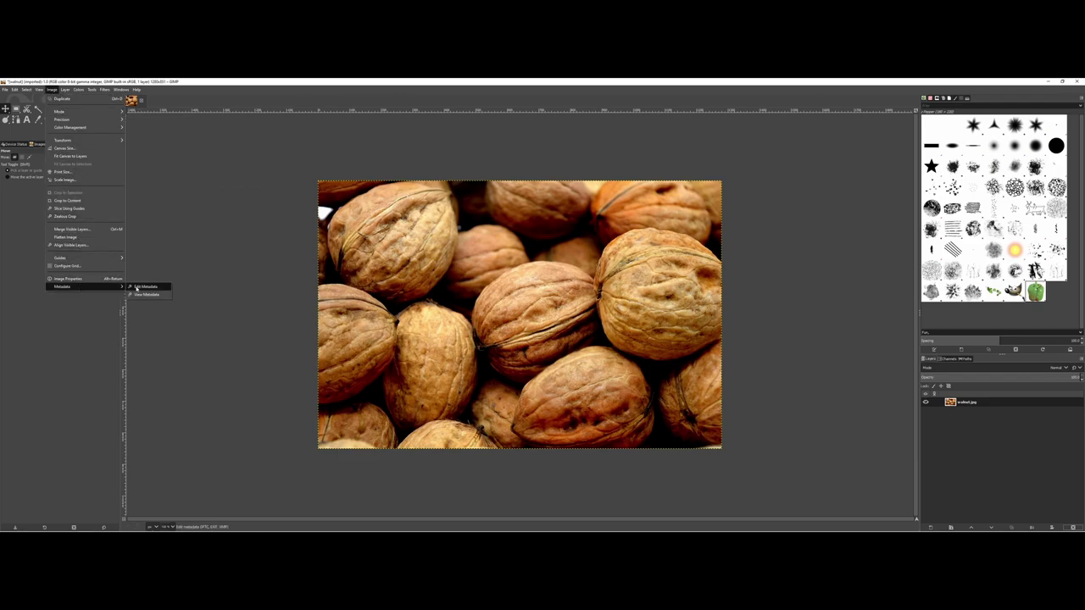
left_click(144, 287)
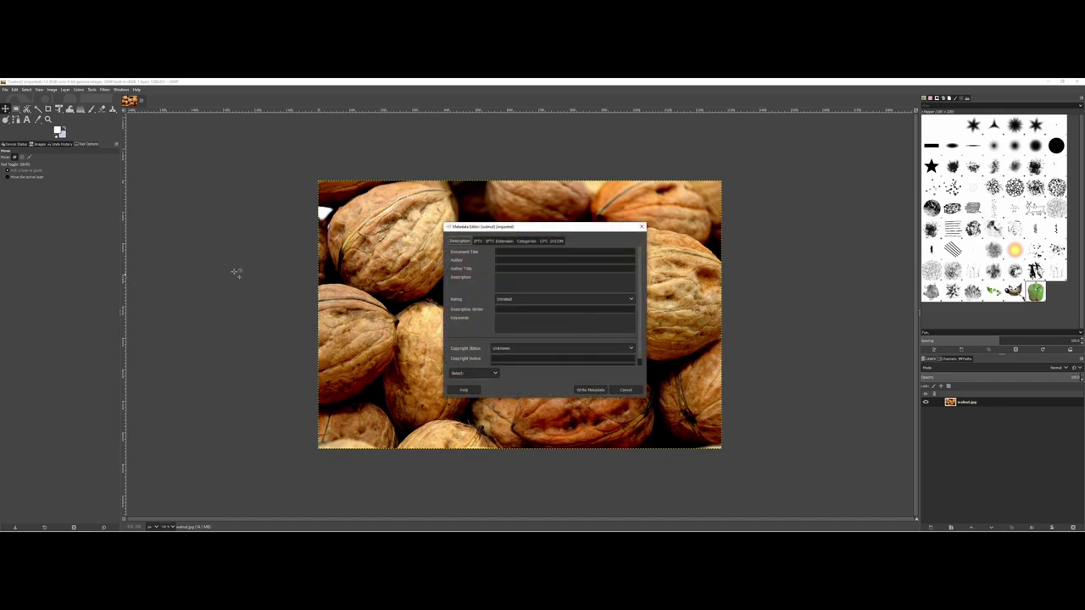
left_click_drag(528, 227, 258, 268)
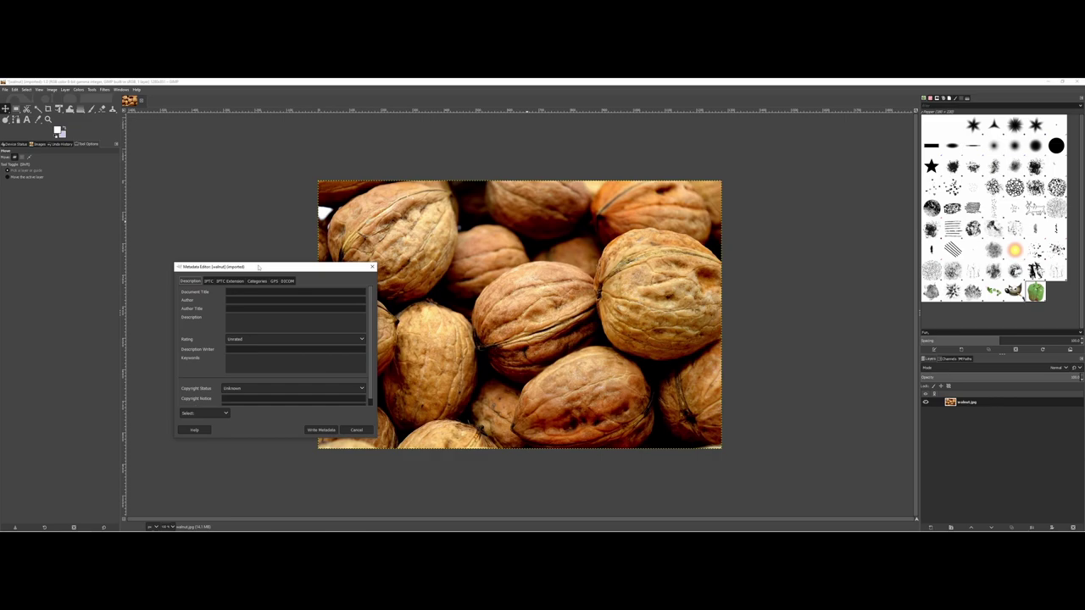
left_click(52, 90)
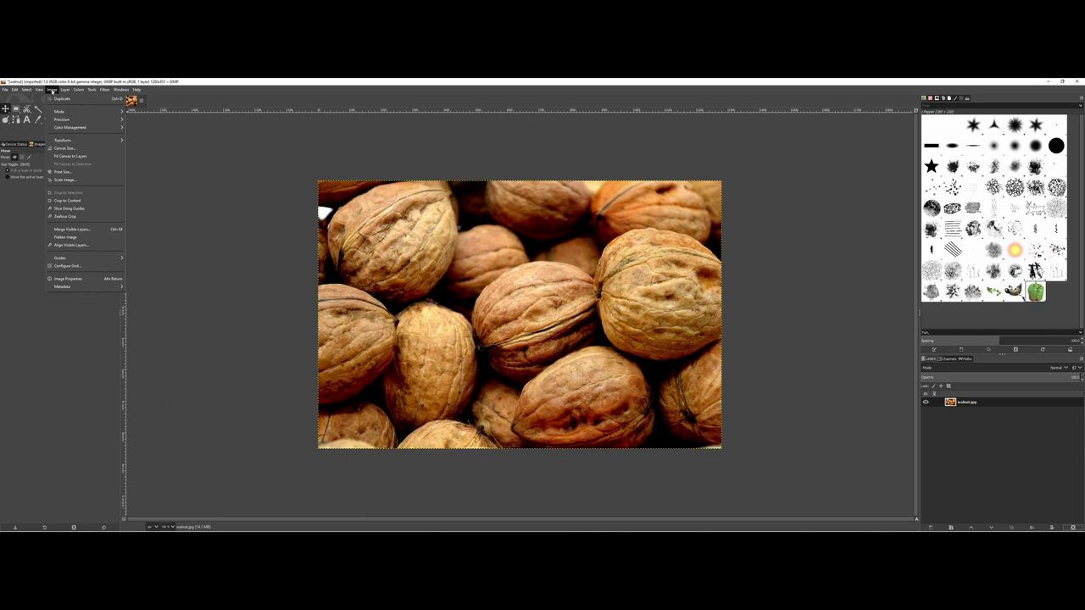
mouse_move(101, 290)
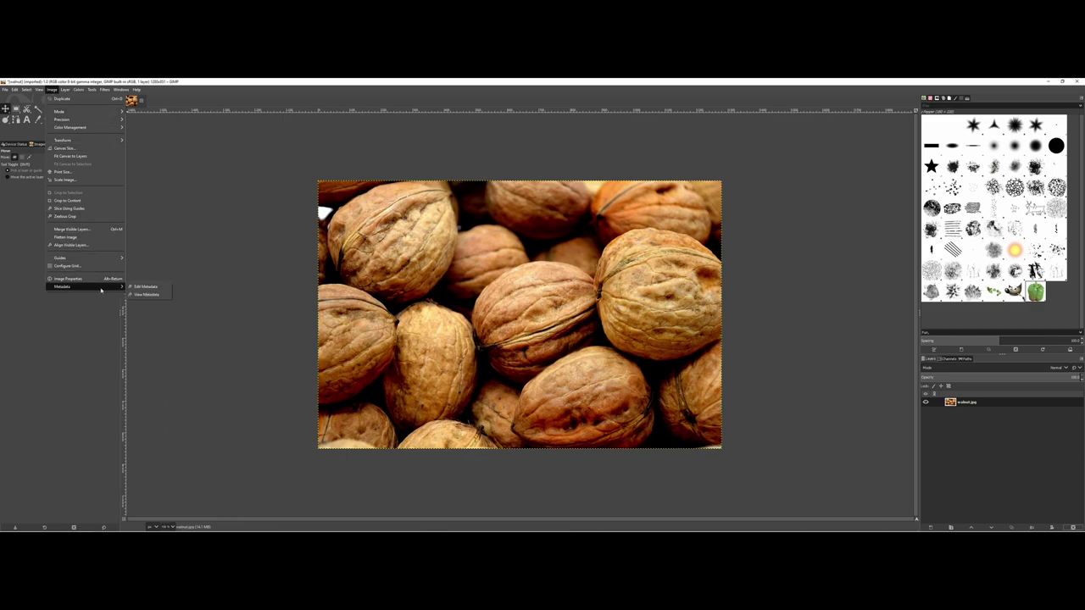
left_click(145, 287)
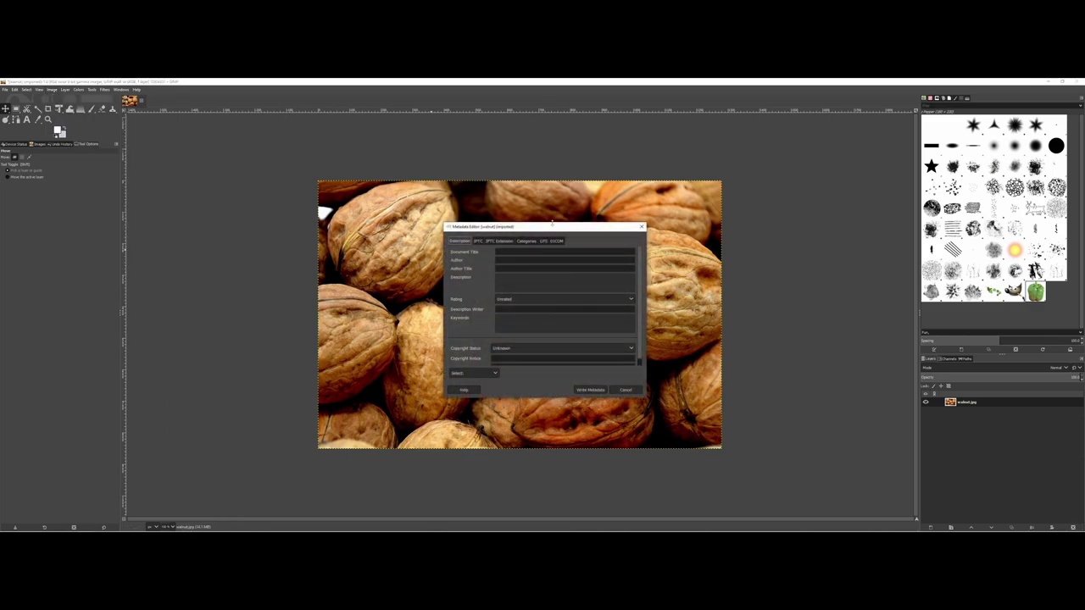
left_click_drag(552, 223, 278, 310)
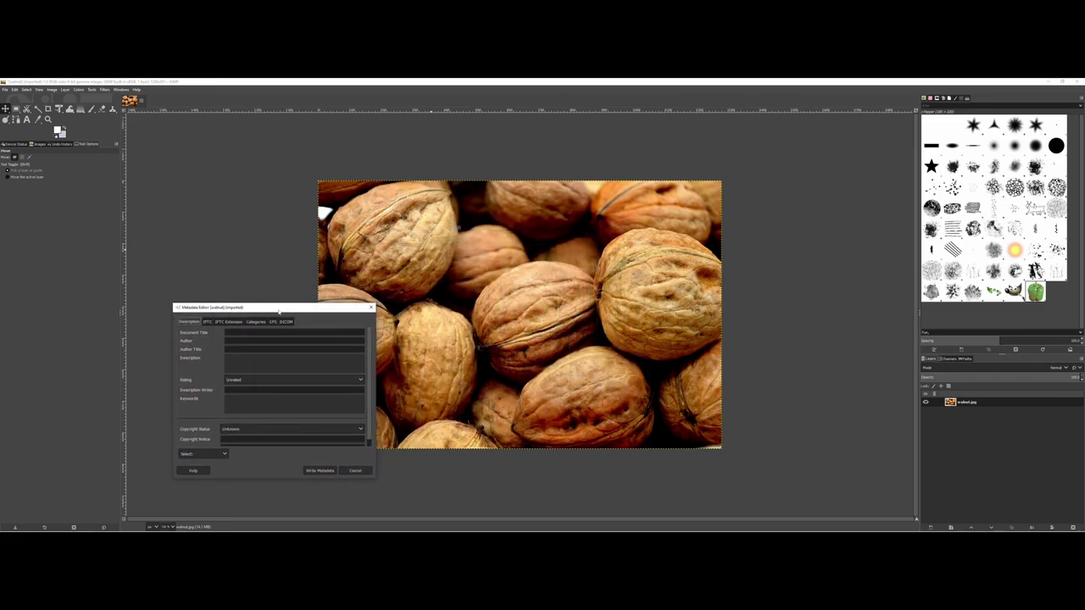
Browse the IPTC contact fields and Categories tab, then return to the Description tab.
left_click(208, 322)
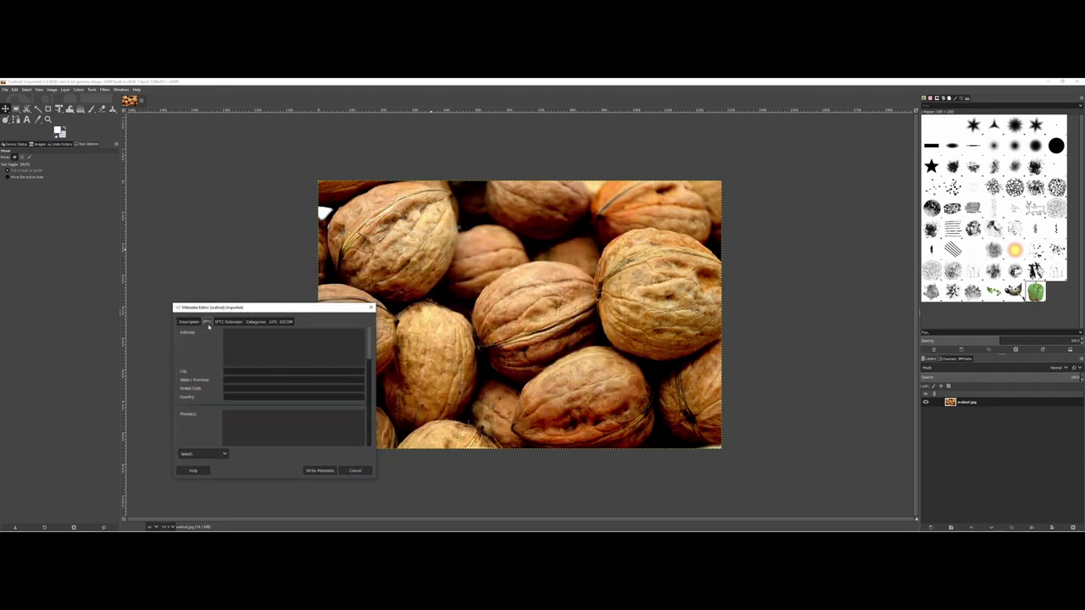
scroll(234, 346, "down", 5)
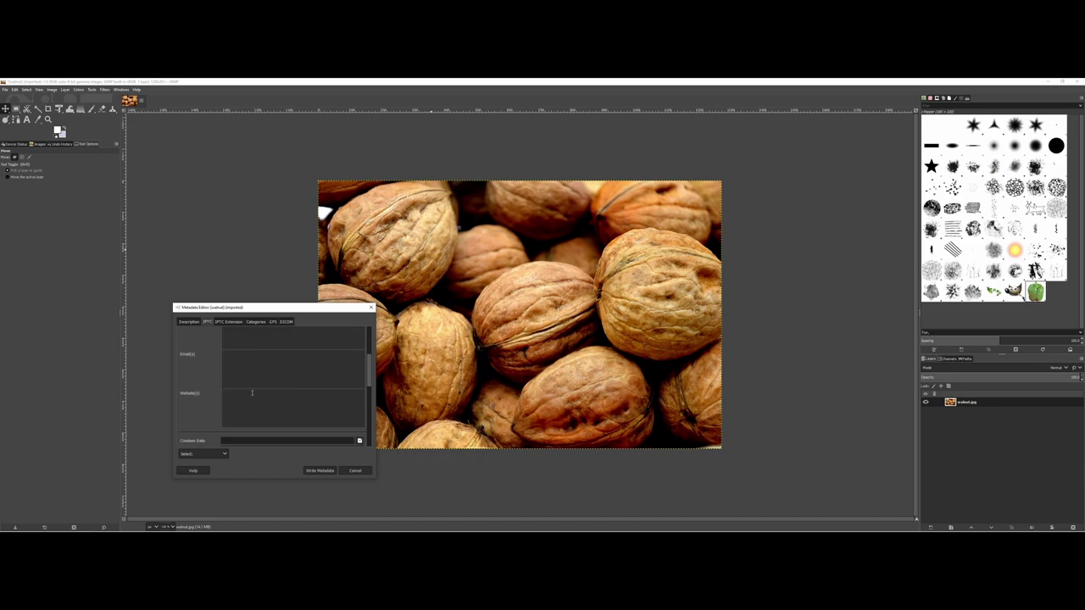
scroll(251, 392, "down", 3)
scroll(252, 393, "down", 2)
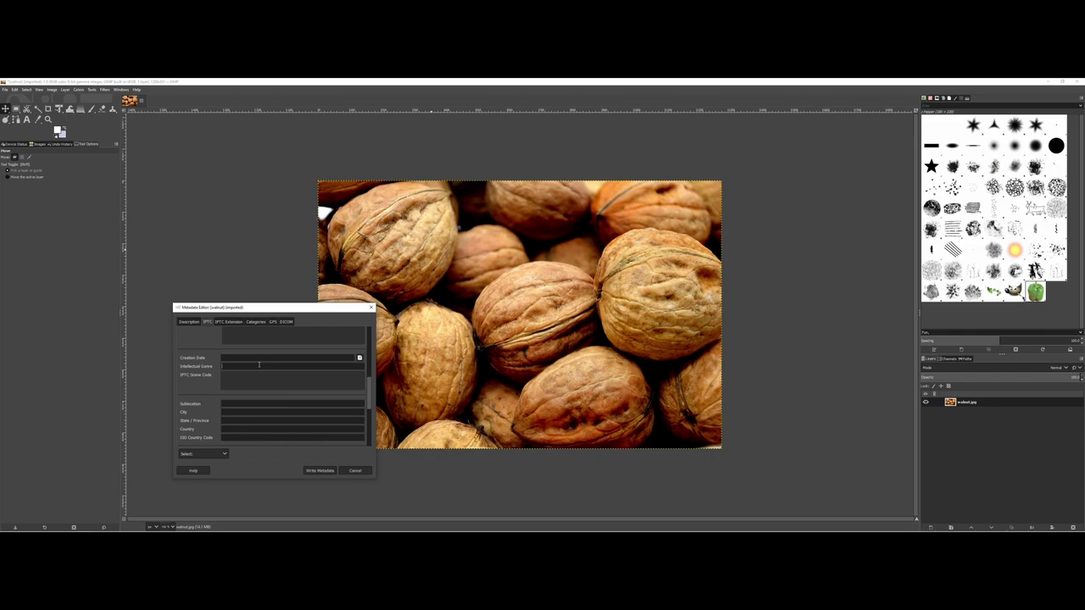
left_click(253, 322)
left_click(190, 322)
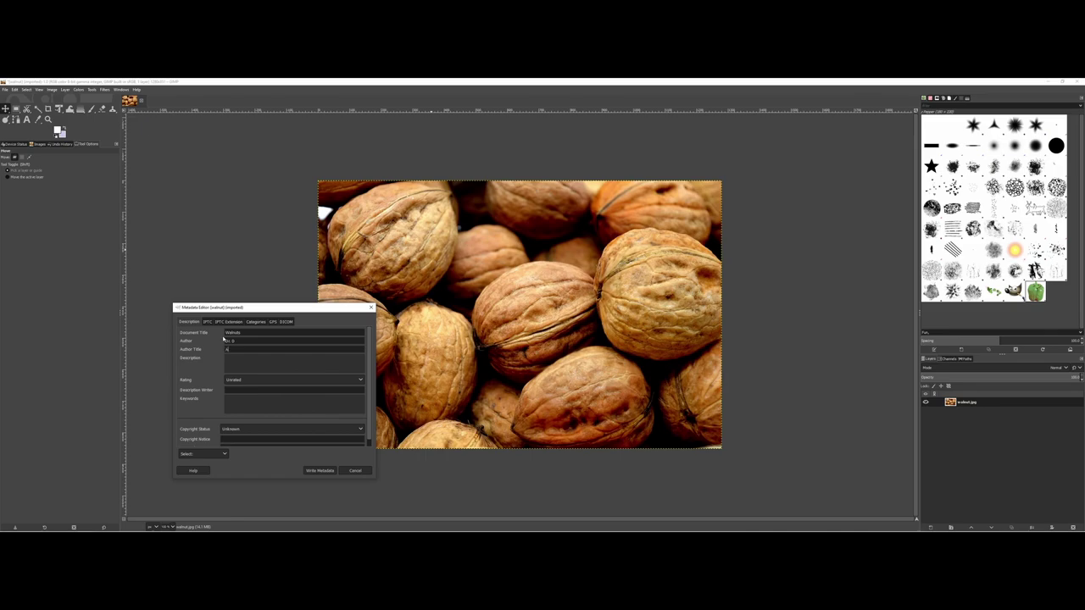
Enter author title 'Associate Professor' and description 'Close-Up of Walnuts with vibrant coloring'.
type("ciate")
type("with vibrant coloring")
scroll(239, 403, "down", 1)
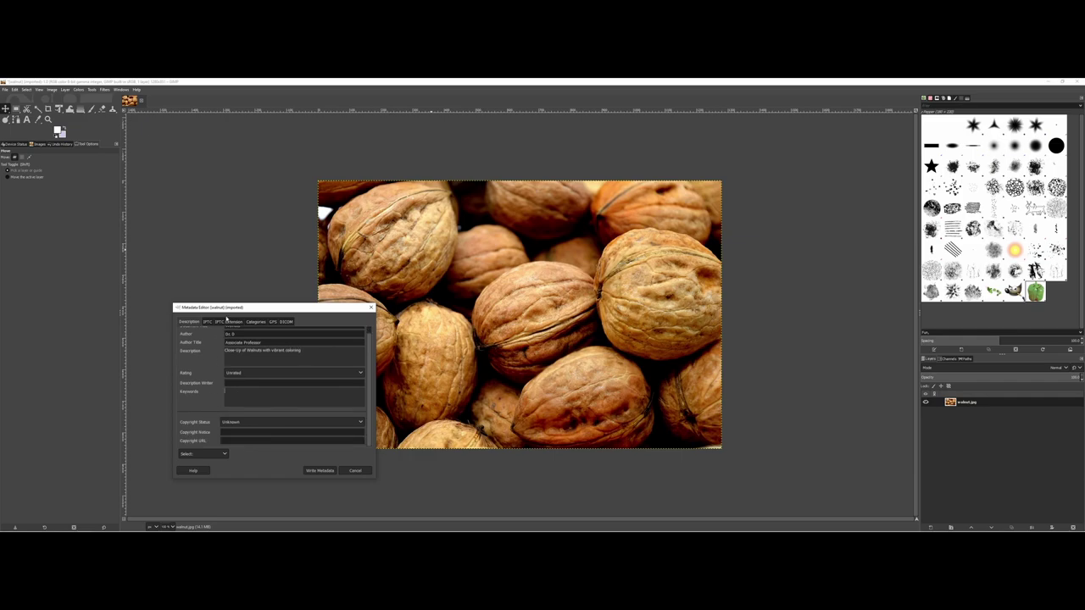
Set Copyright Status to Public Domain and begin the Copyright Notice field.
left_click_drag(227, 311, 234, 171)
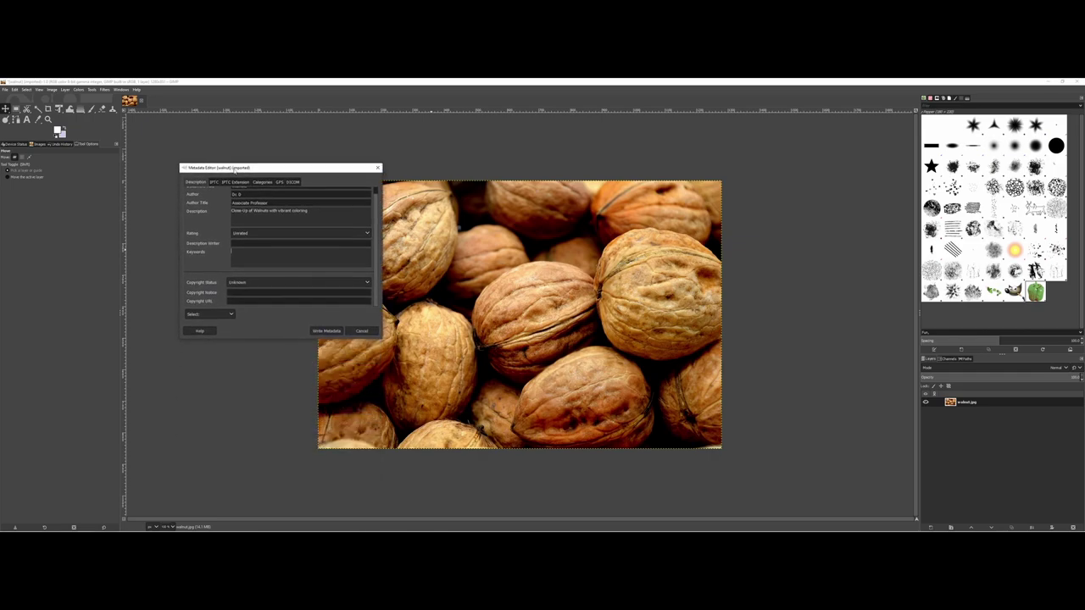
left_click(242, 282)
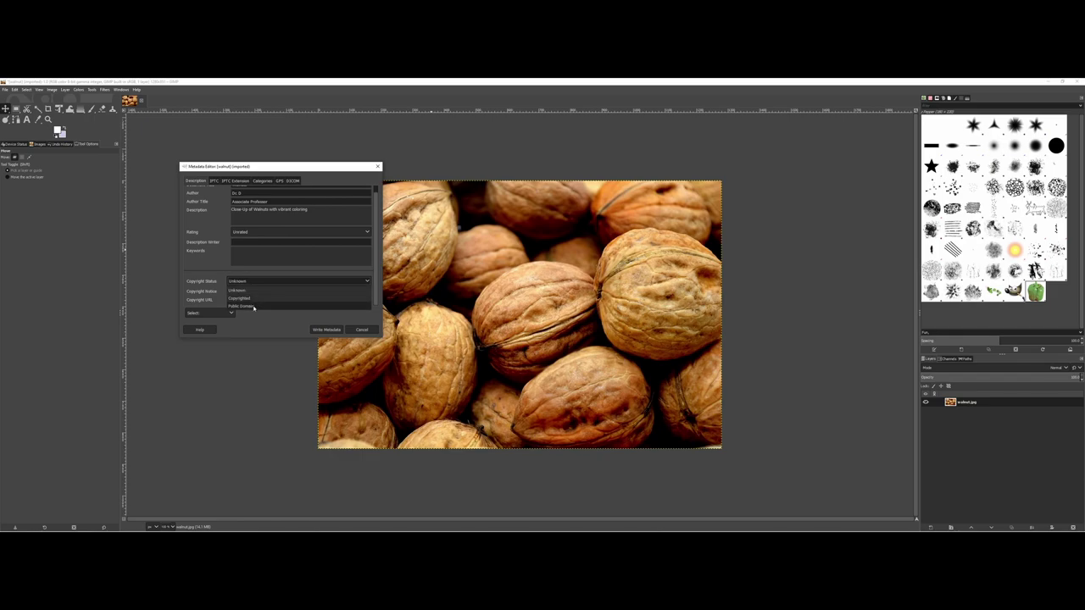
left_click(253, 307)
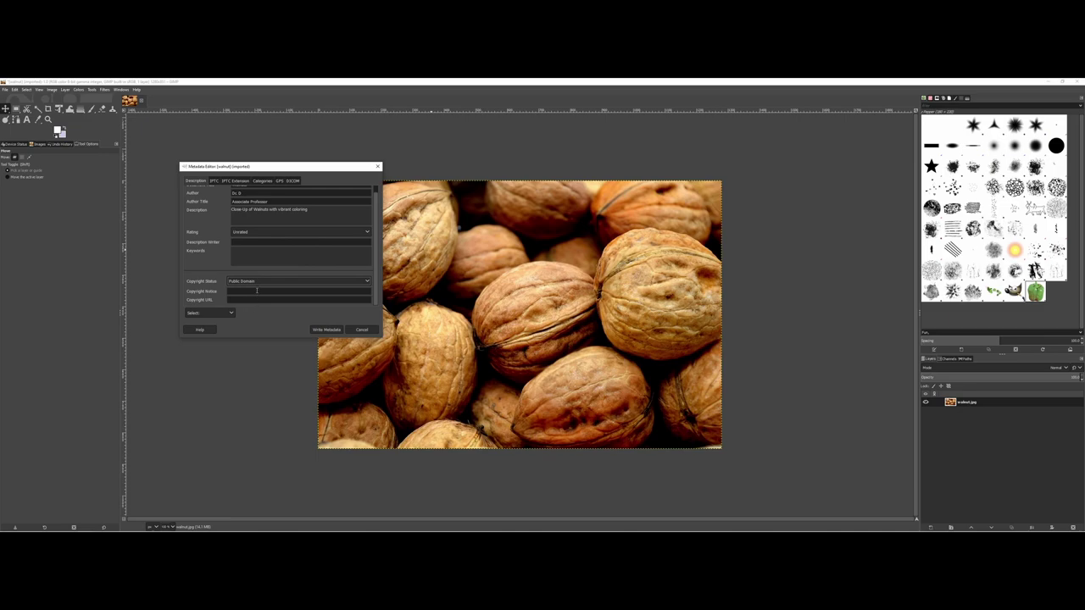
left_click(257, 290)
Load copyright.gov in a new Chrome tab and open Register Your Works' Learn More page.
key("alt+Tab")
key("alt+Tab")
key("alt+Tab")
key("alt+Tab")
key("alt+Tab")
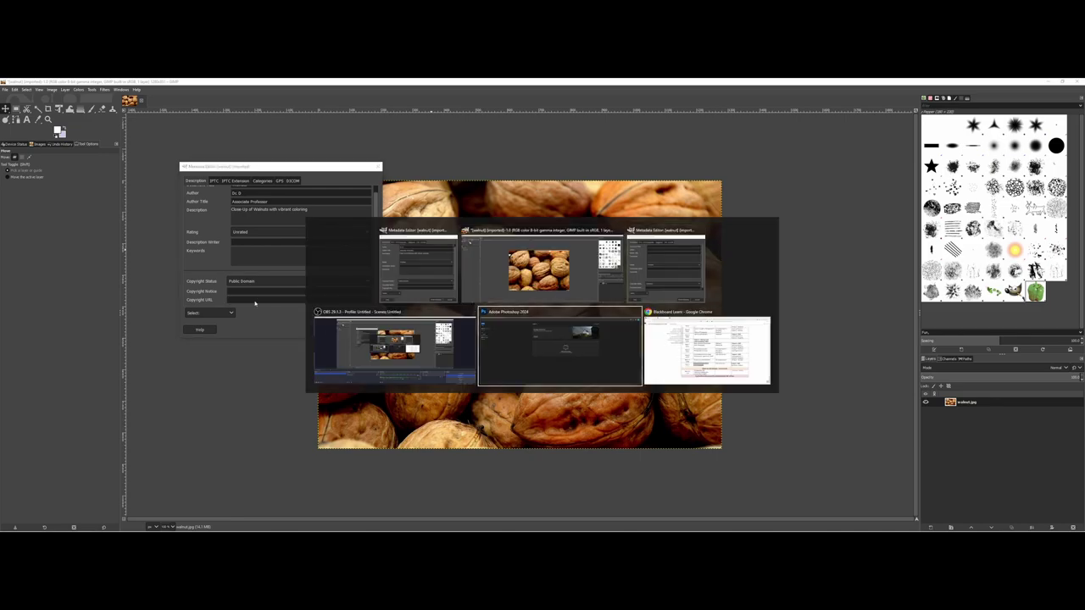
key("ctrl+t")
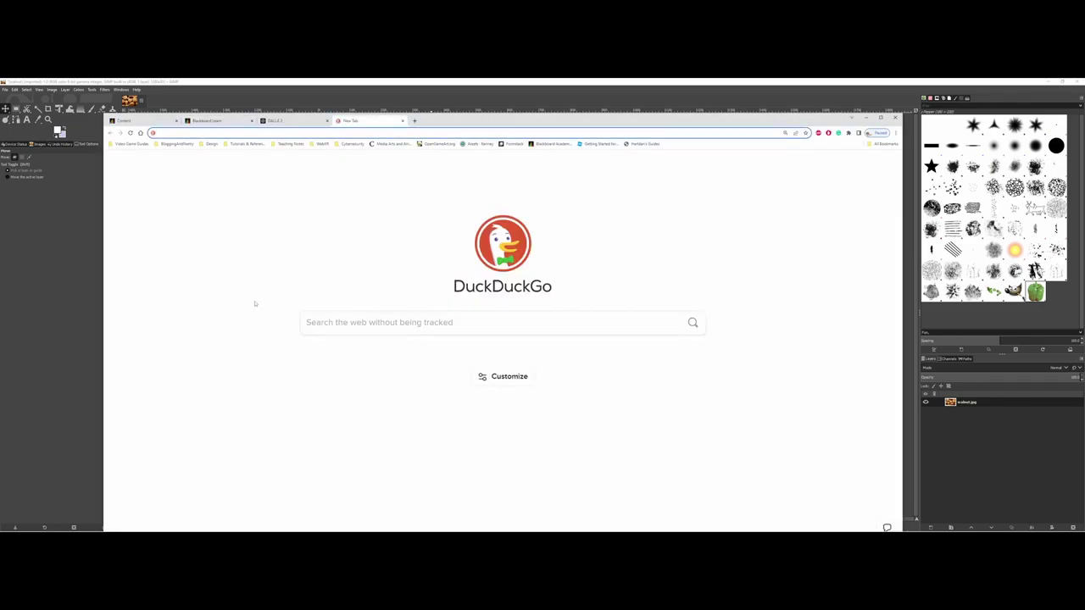
type("copyright")
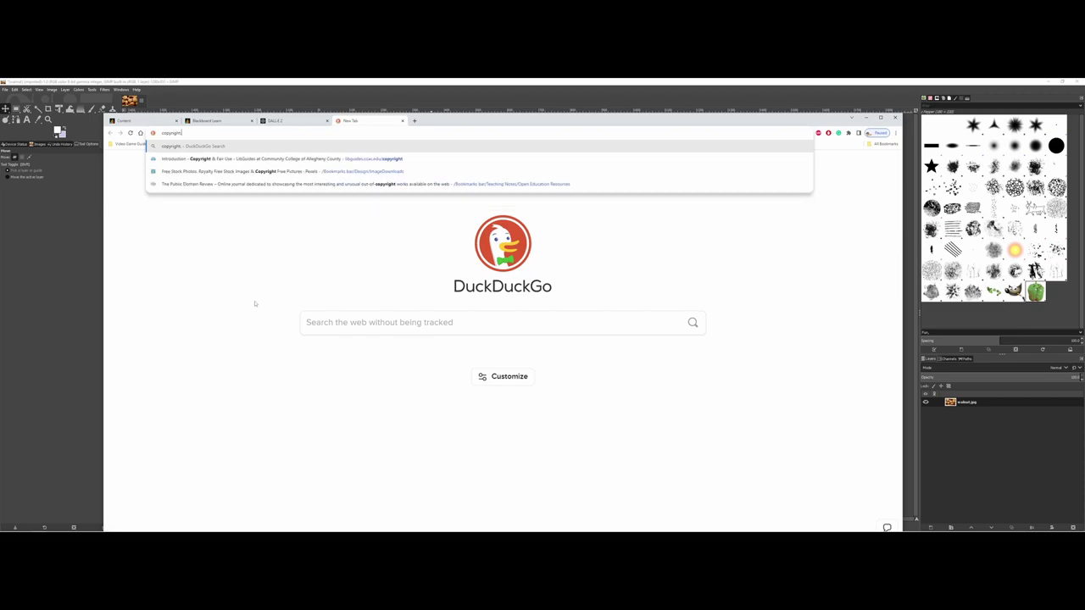
type(".gov")
key("Return")
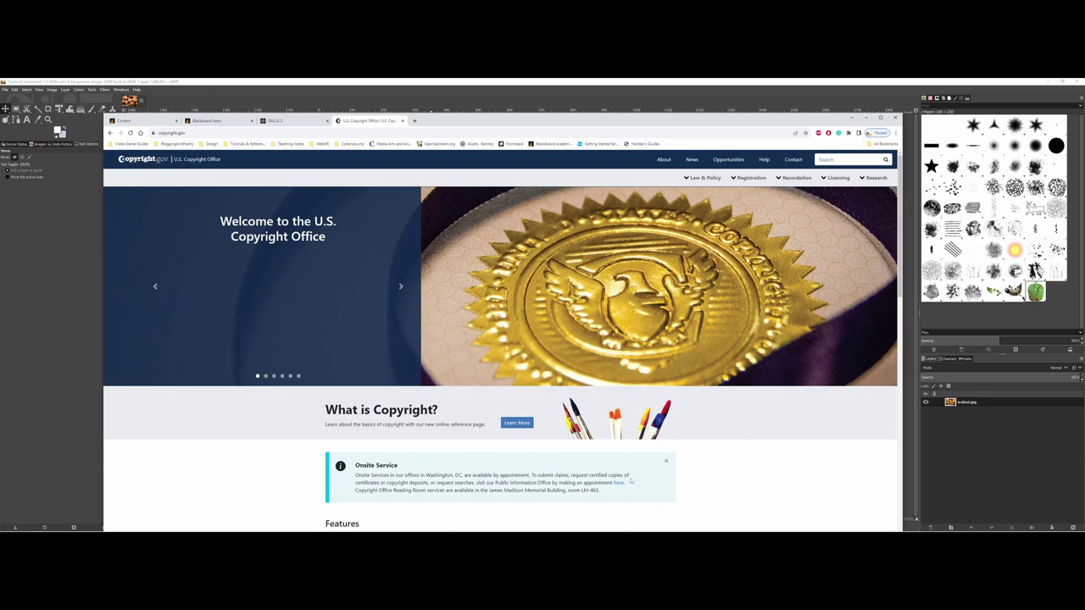
scroll(631, 480, "down", 3)
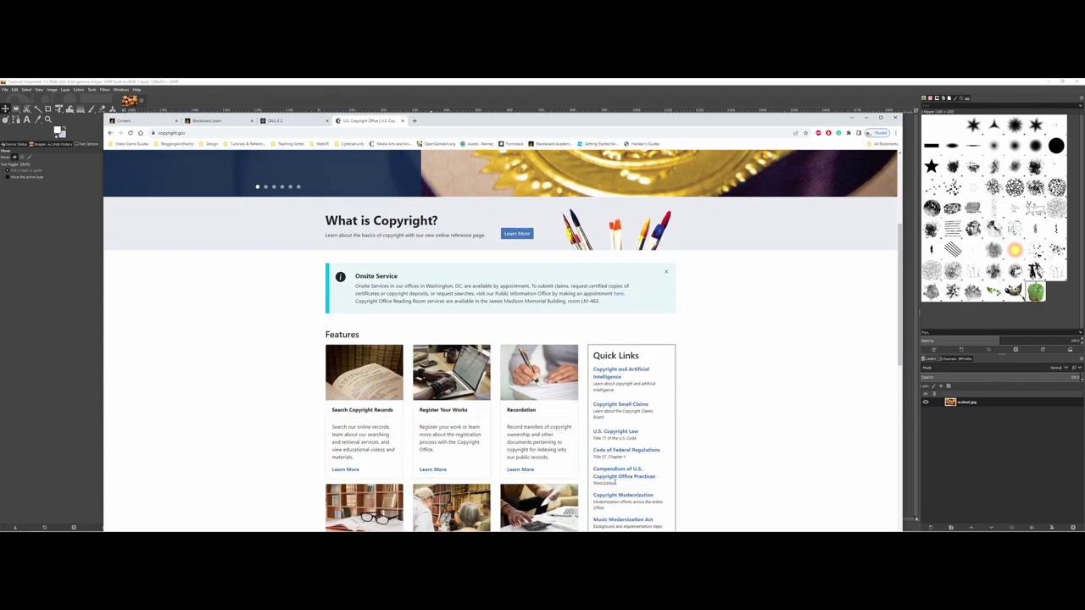
scroll(614, 481, "down", 1)
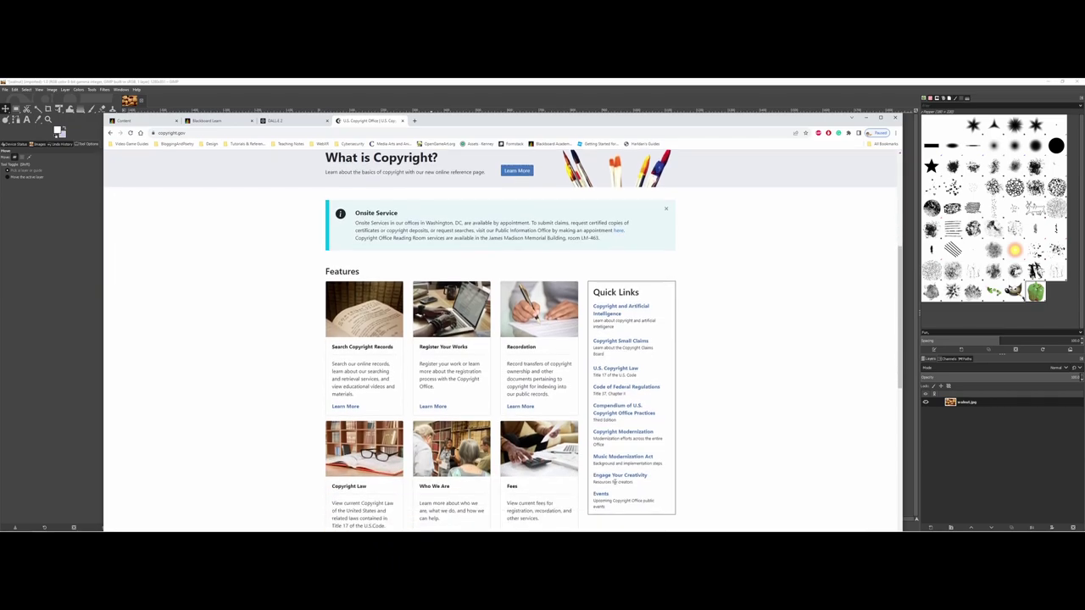
scroll(615, 481, "down", 1)
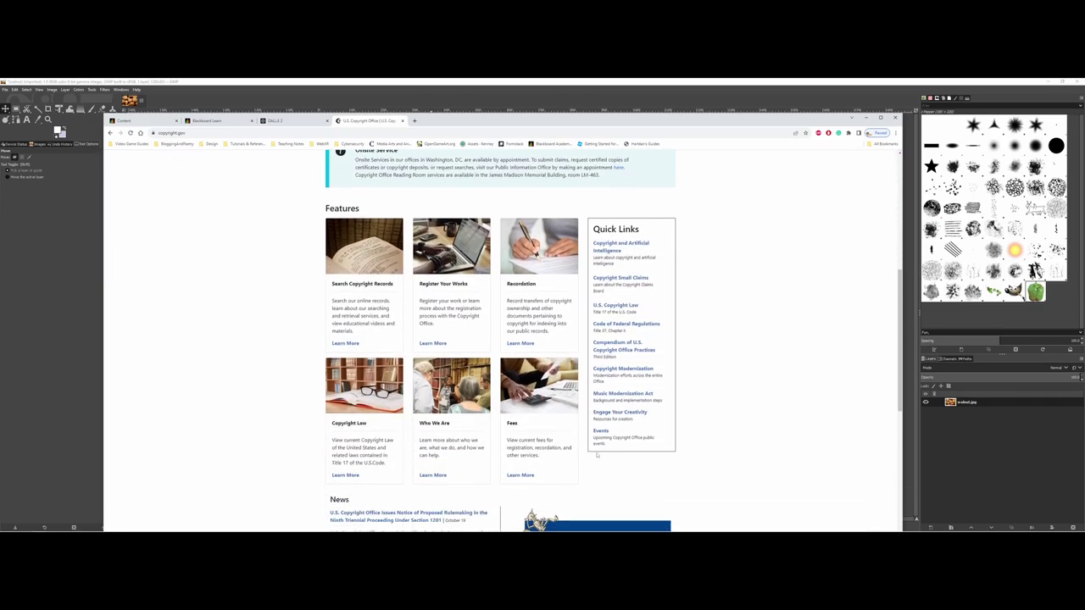
left_click(435, 344)
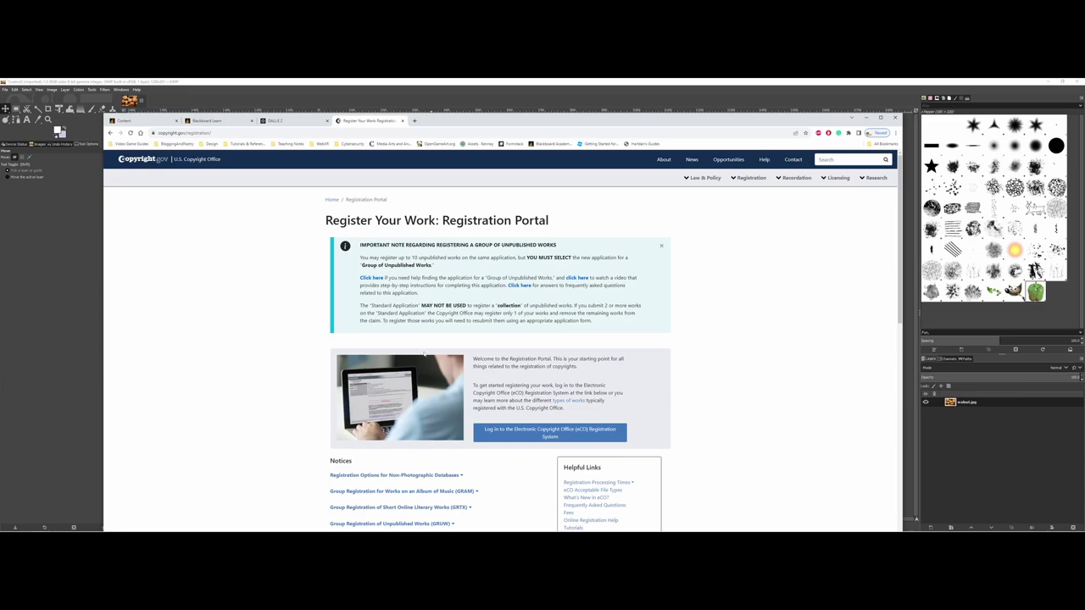
Return via the copyright.gov logo to the Registration Portal and open Photographs under Types of Works.
left_click(167, 161)
scroll(473, 368, "down", 3)
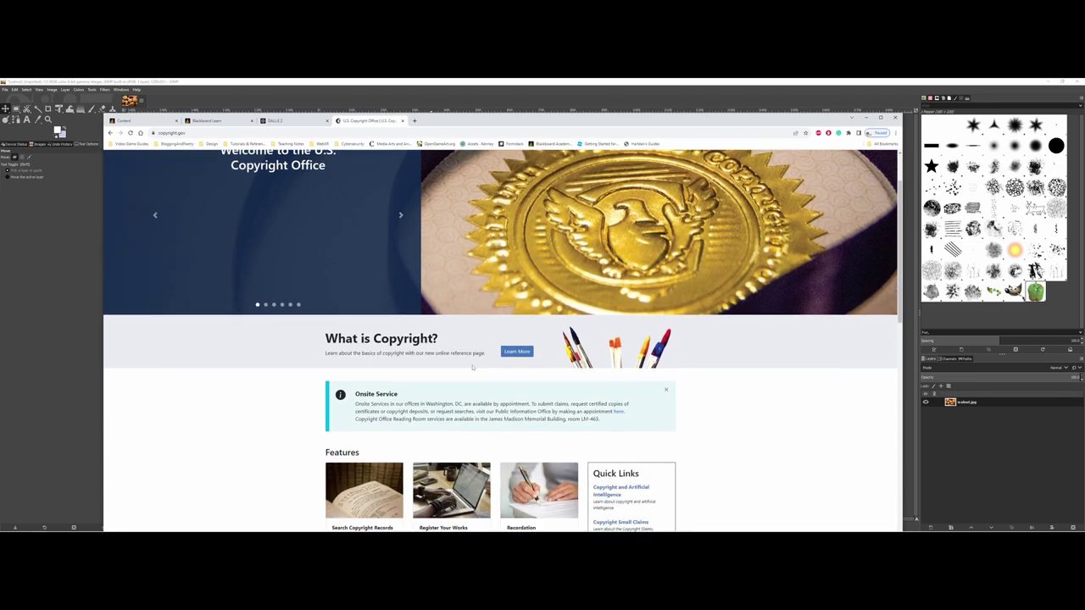
left_click(432, 470)
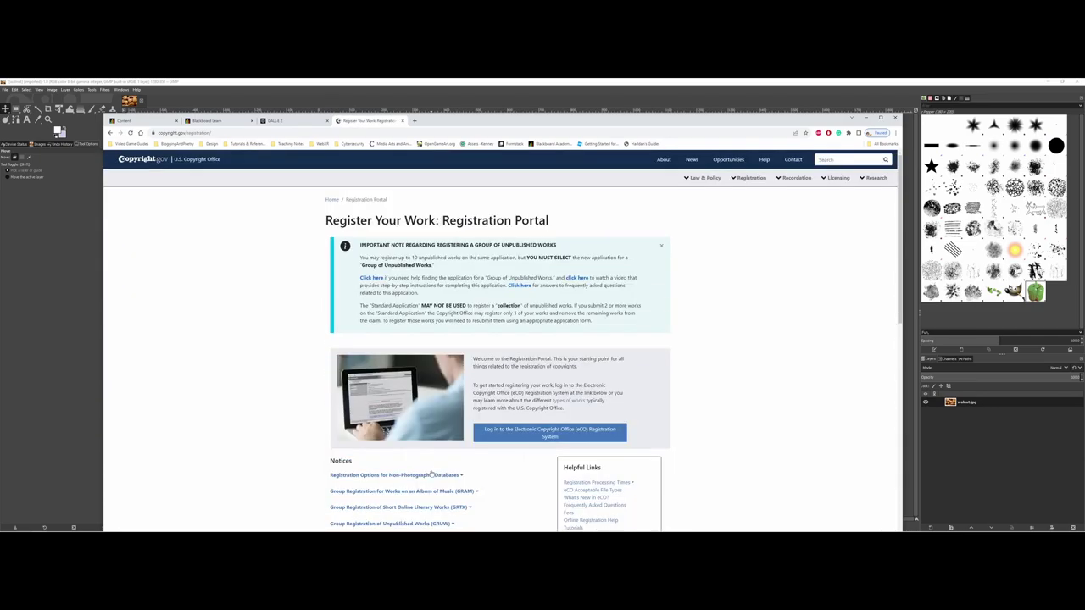
scroll(493, 440, "down", 3)
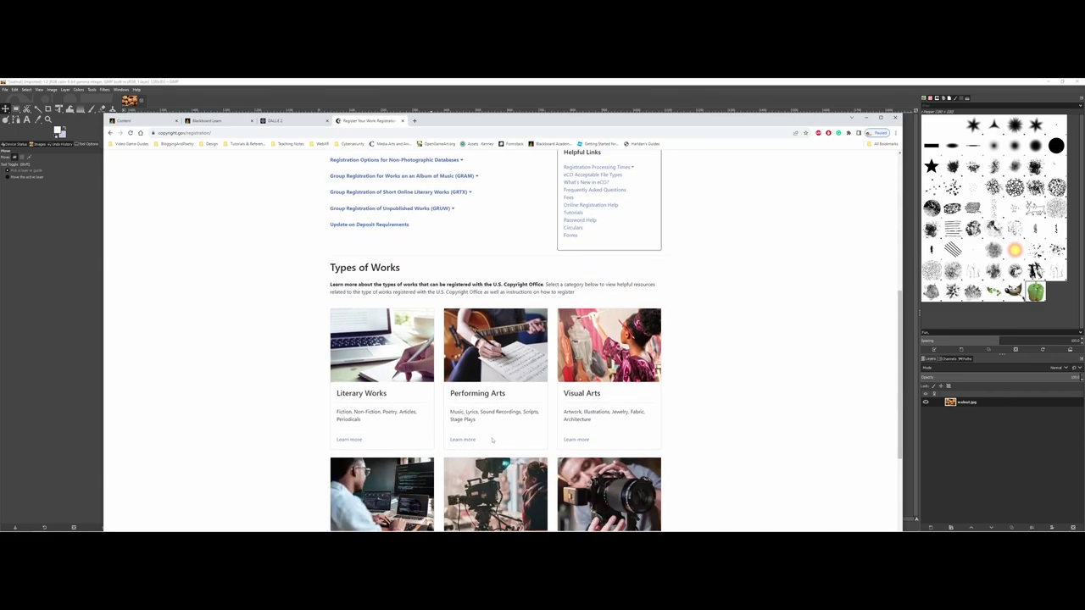
scroll(491, 440, "down", 1)
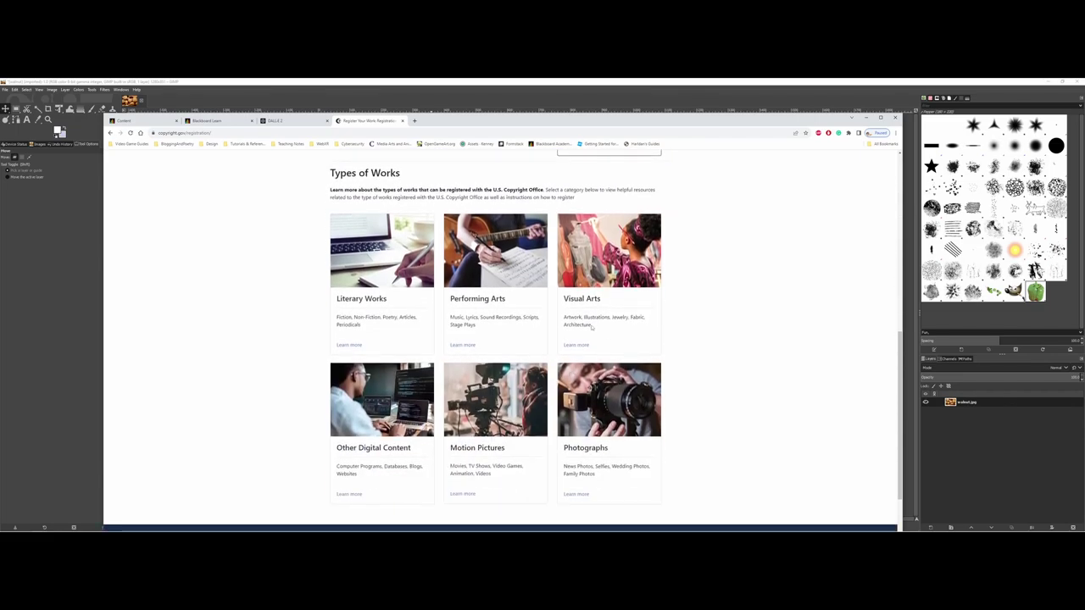
scroll(580, 335, "down", 1)
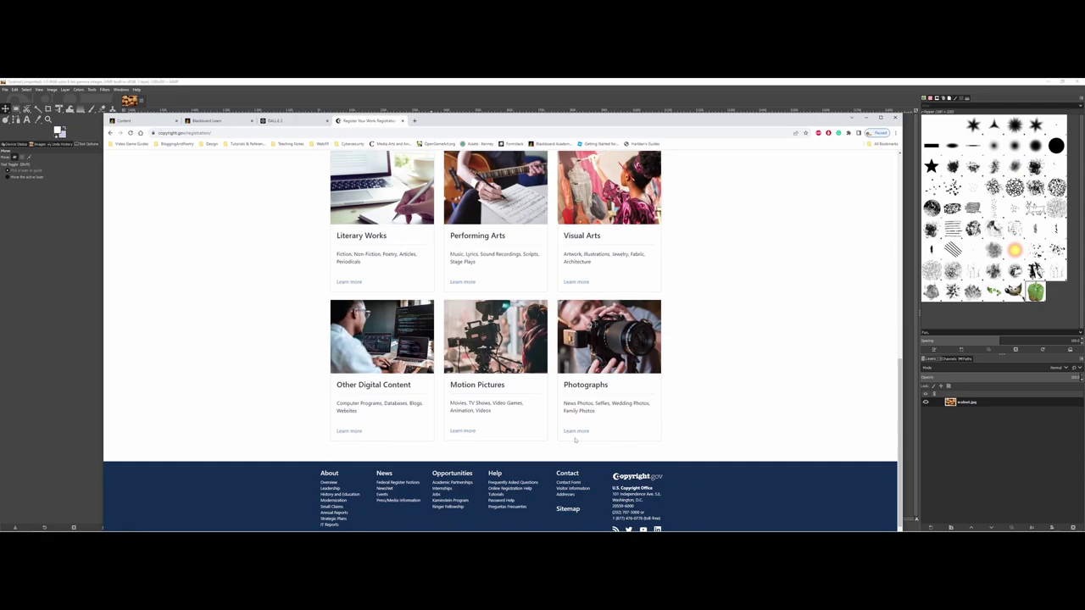
left_click(576, 434)
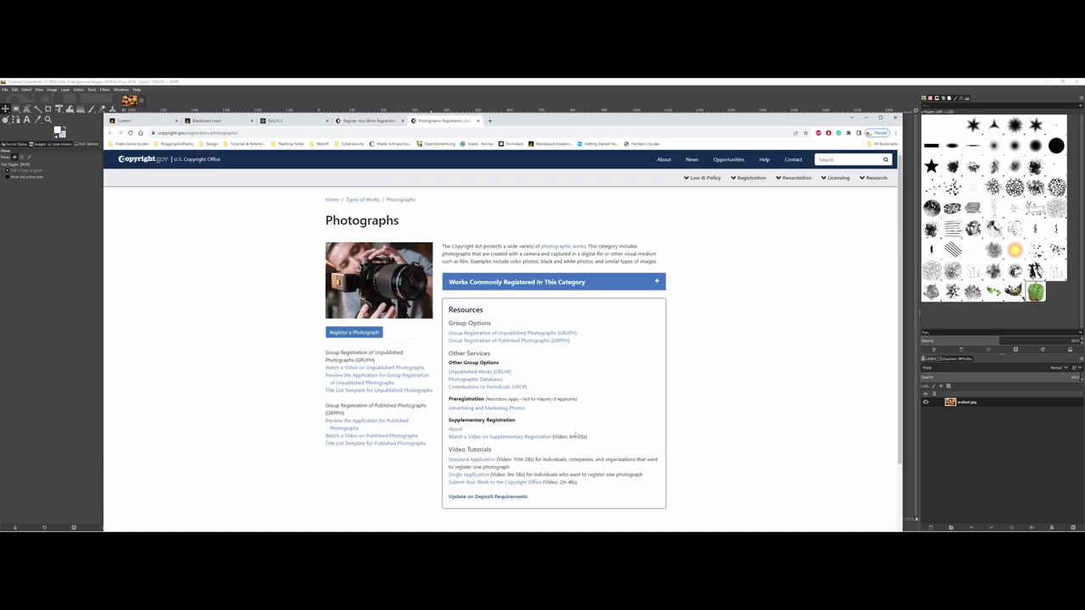
Expand Works Commonly Registered In This Category and scroll through the Resources section.
left_click(656, 281)
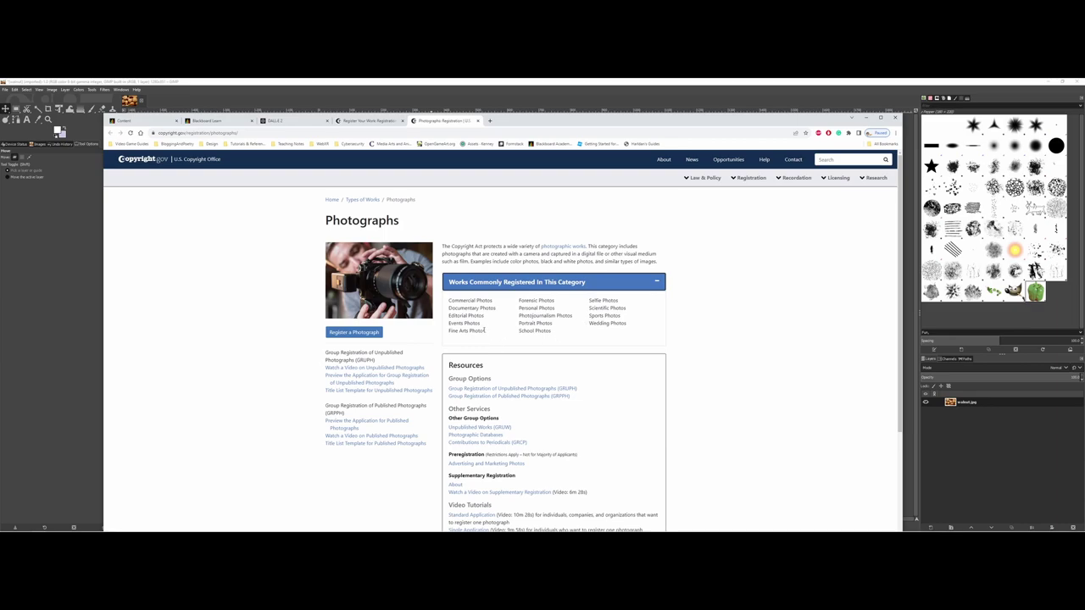
scroll(482, 331, "down", 2)
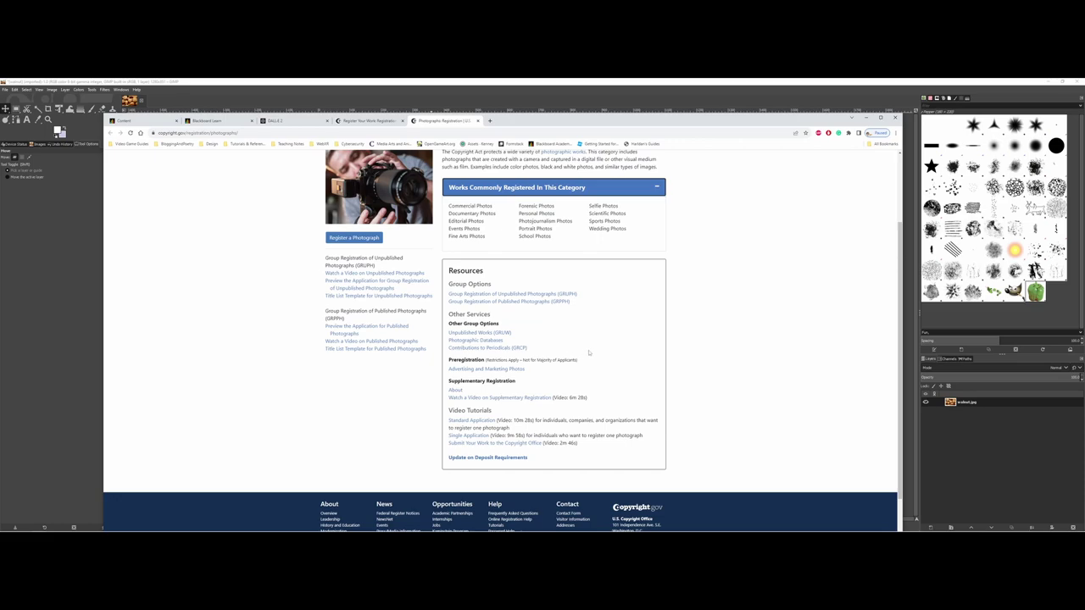
scroll(590, 352, "up", 2)
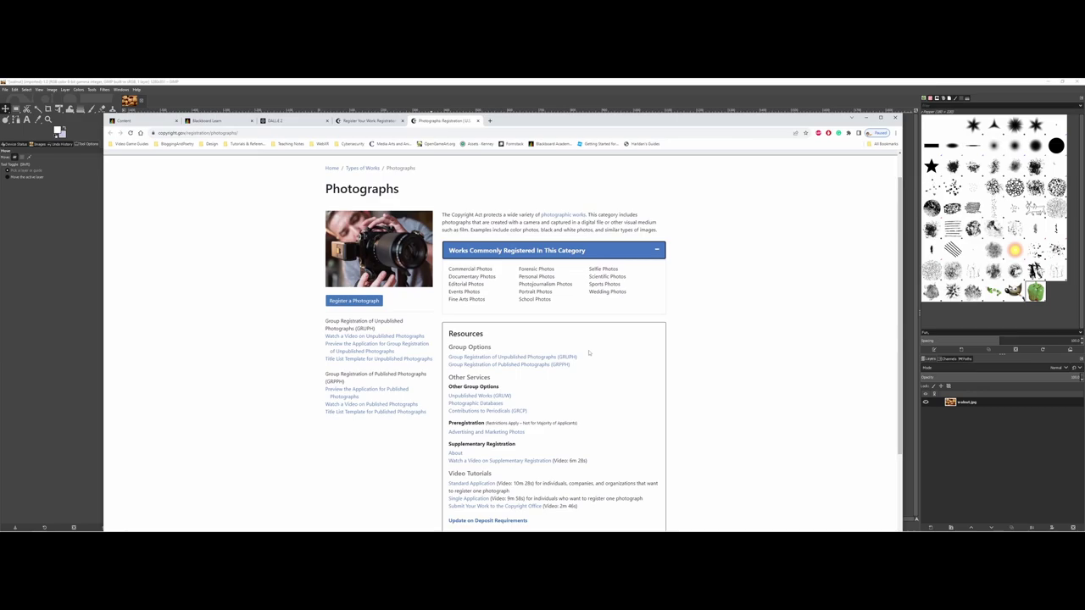
Back in GIMP, keep Copyright Status as Public Domain and write the metadata to walnut.jpg.
left_click(373, 85)
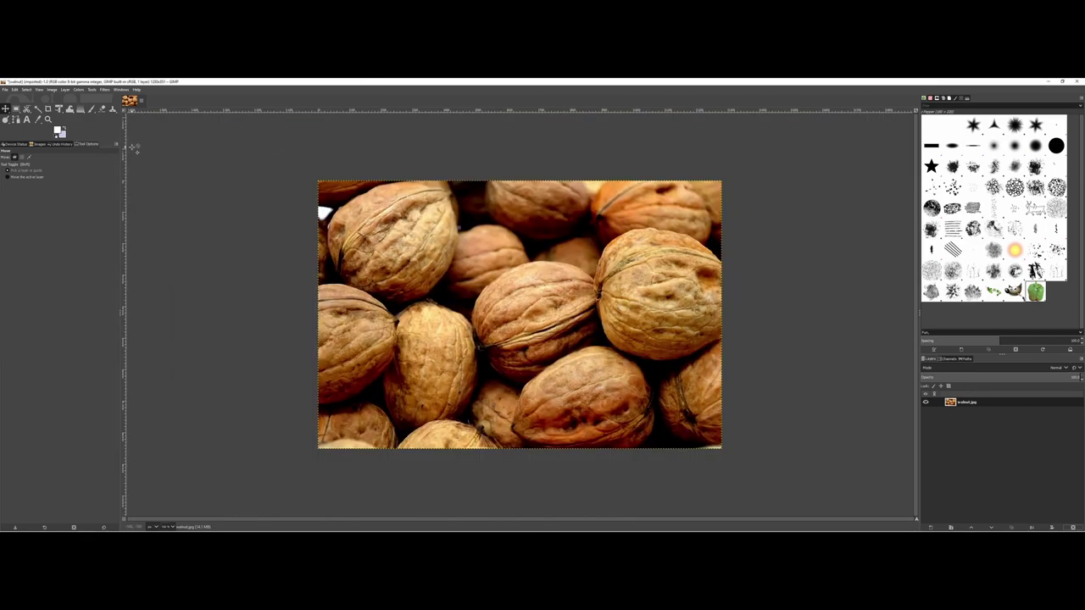
key("alt+Tab")
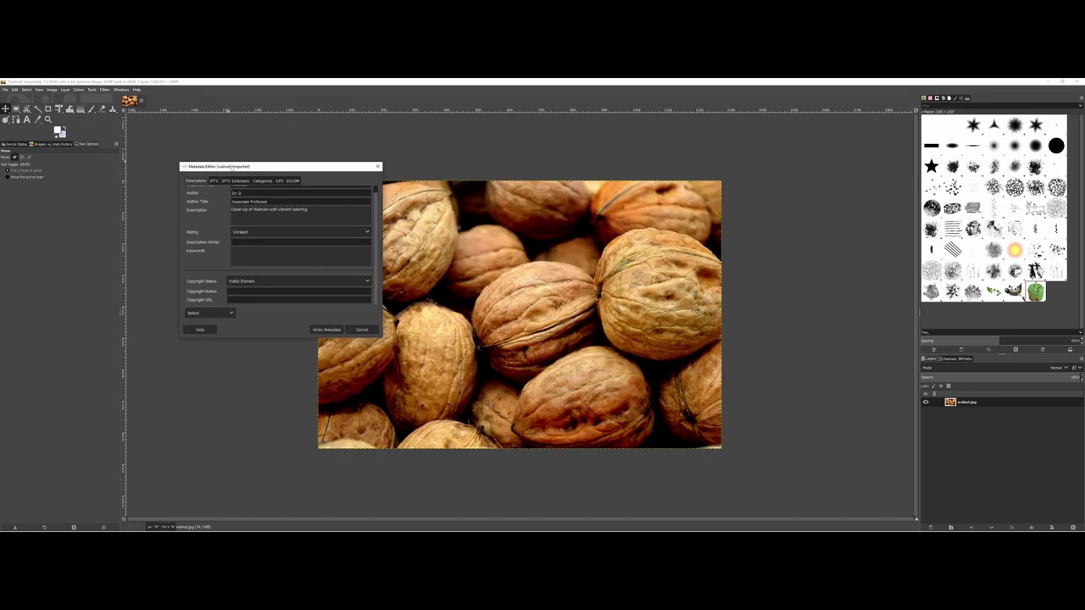
left_click_drag(232, 167, 353, 248)
left_click(367, 363)
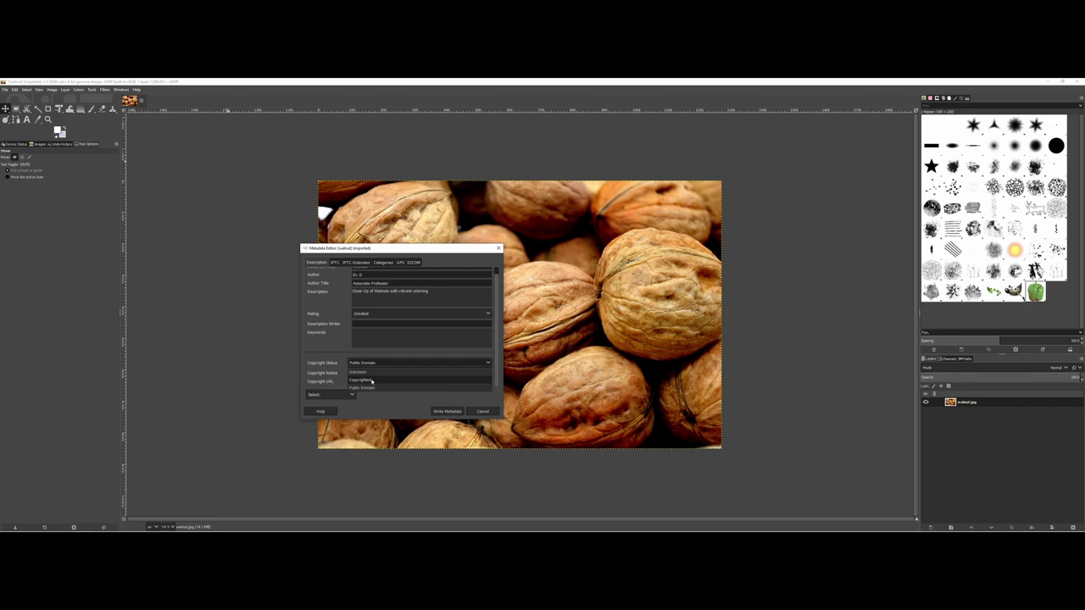
left_click(373, 388)
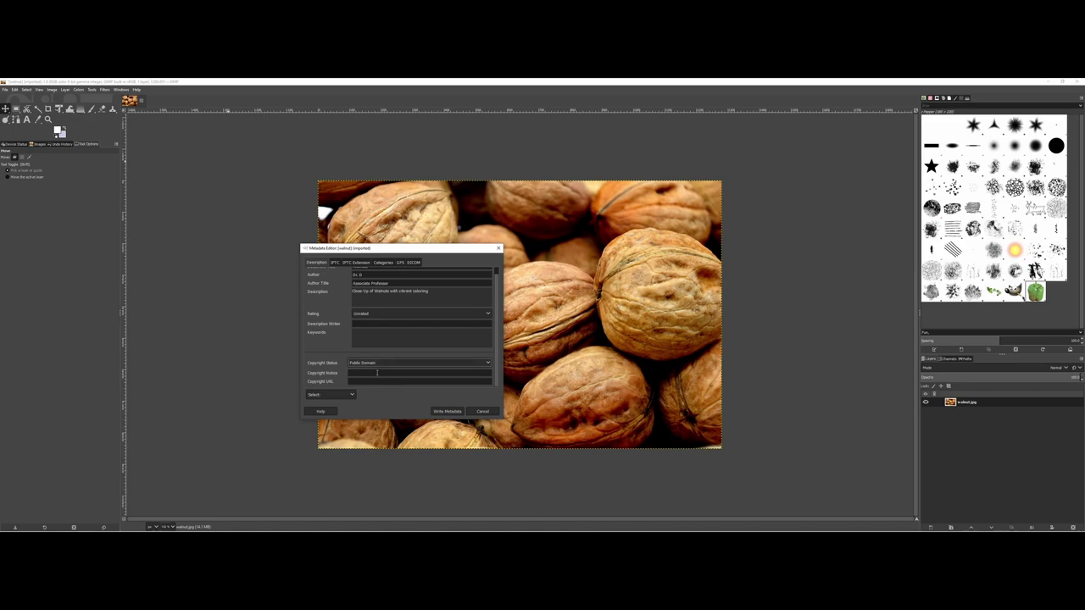
left_click(353, 395)
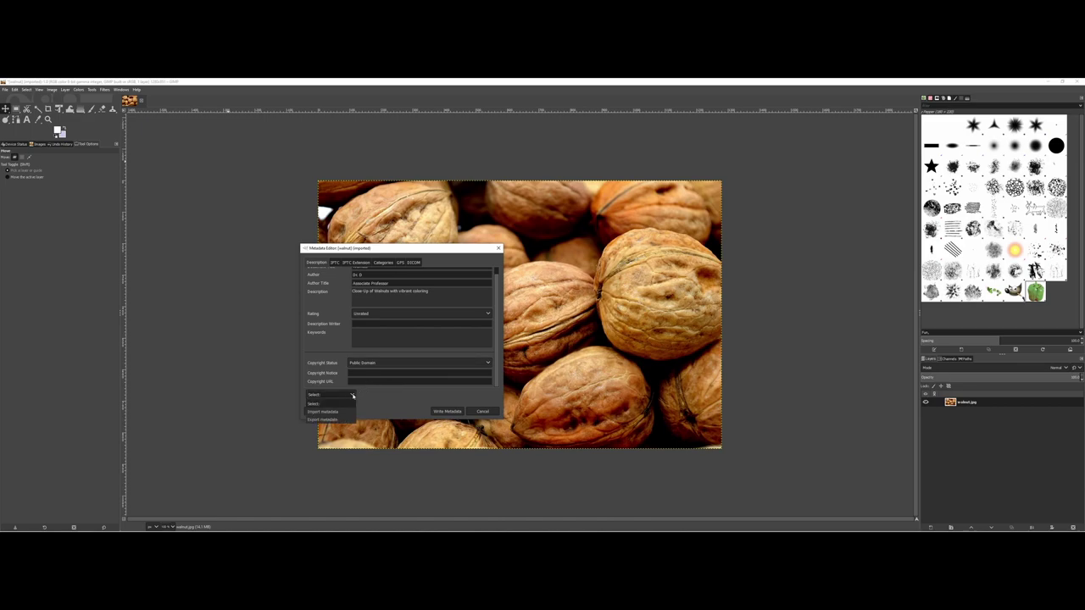
left_click(338, 403)
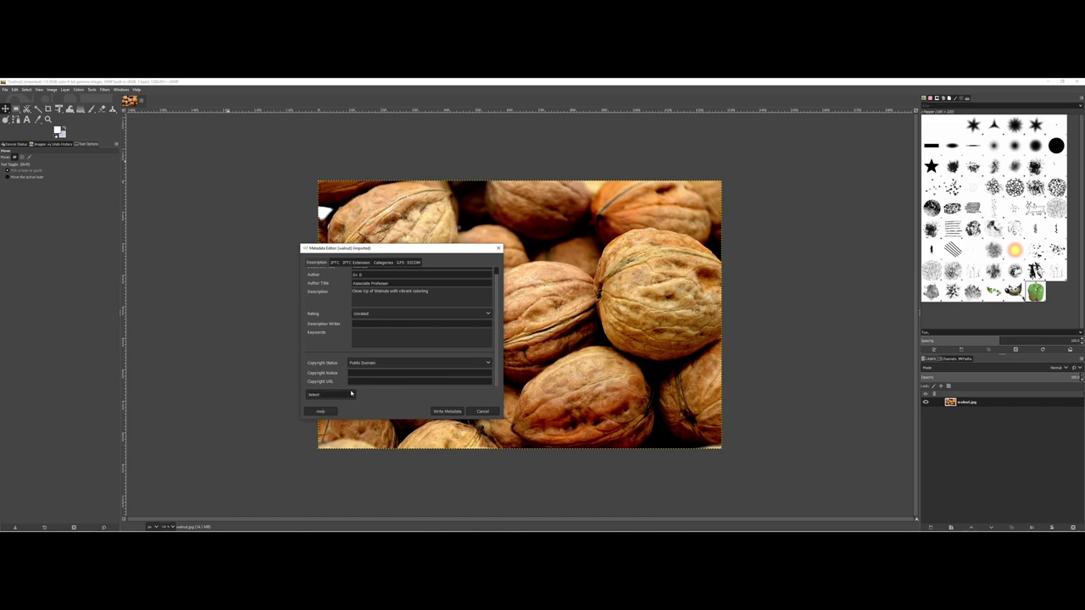
left_click(447, 412)
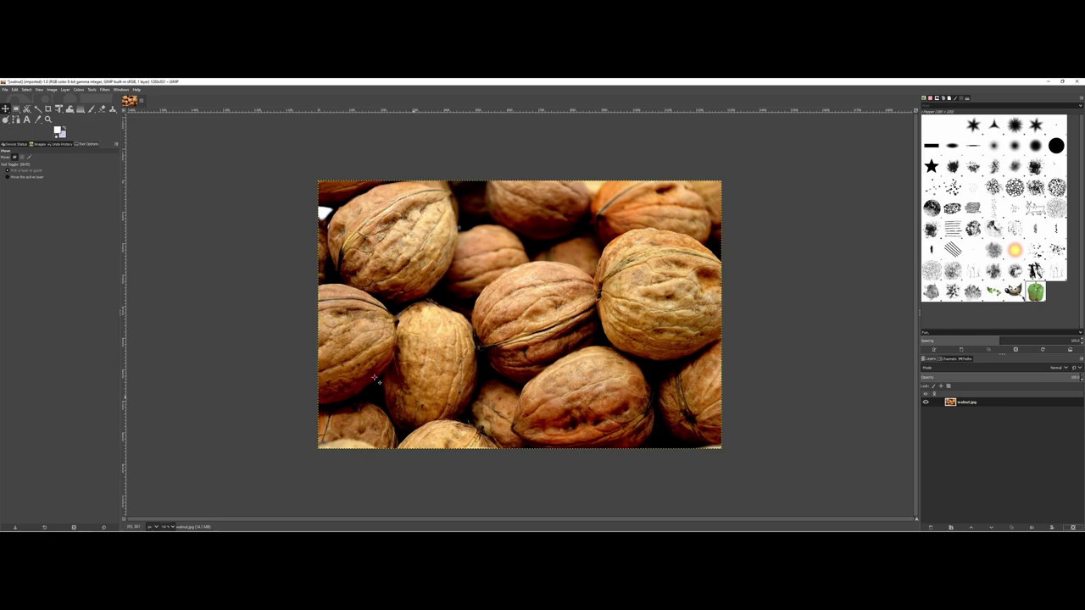
Export the image via Export As to the Desktop under a new JPEG name, accepting the JPEG options.
left_click(5, 89)
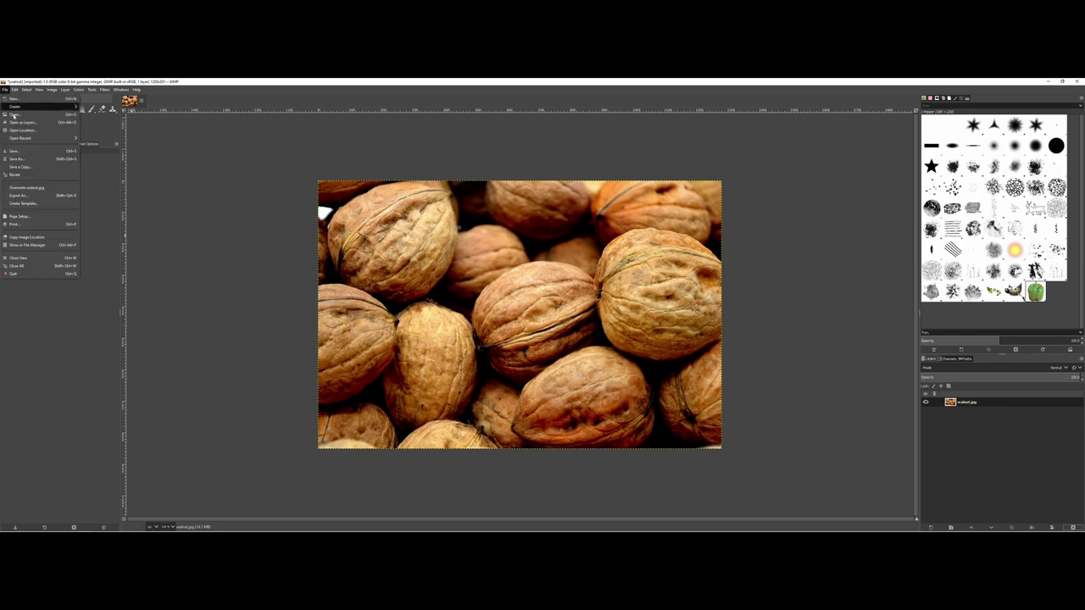
left_click(38, 195)
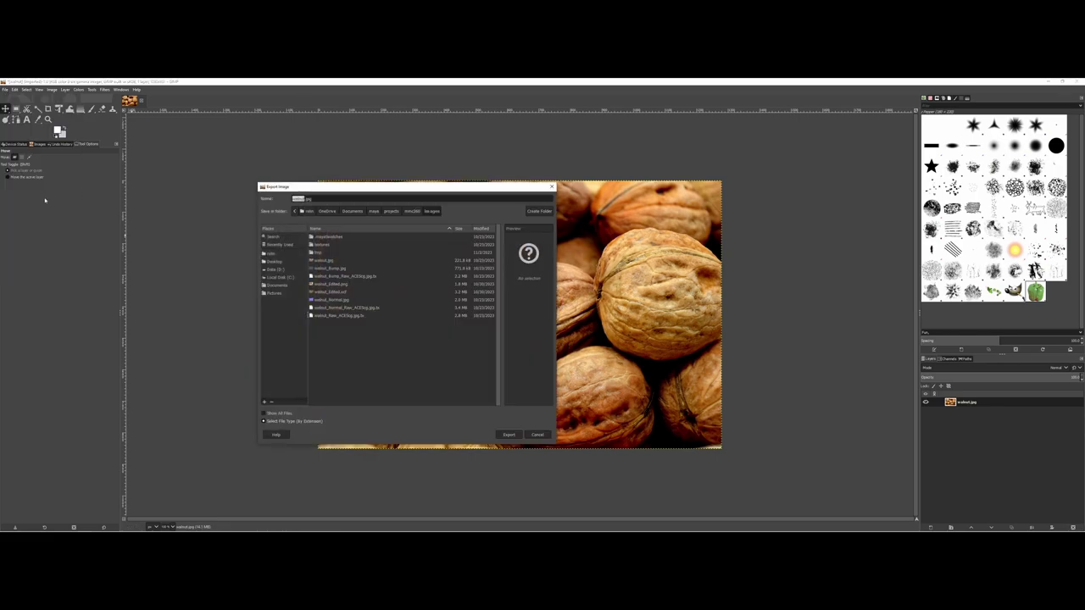
left_click(275, 263)
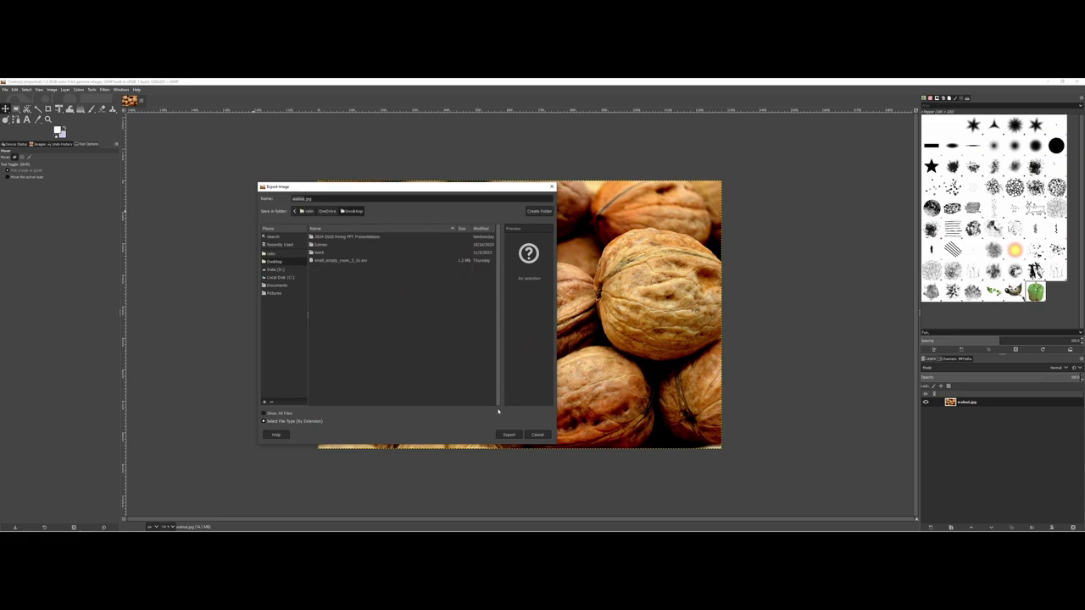
type("walnut41")
left_click(512, 435)
left_click(542, 380)
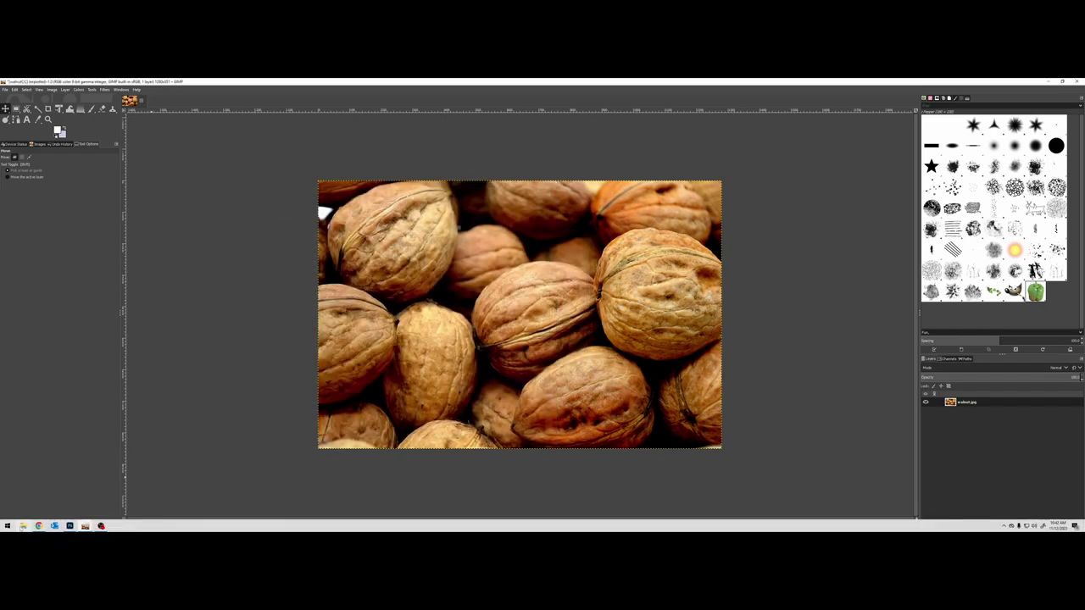
Open the Desktop folder in File Explorer and view the exported walnutCC JPG in the photo viewer.
key("super+e")
left_click(109, 342)
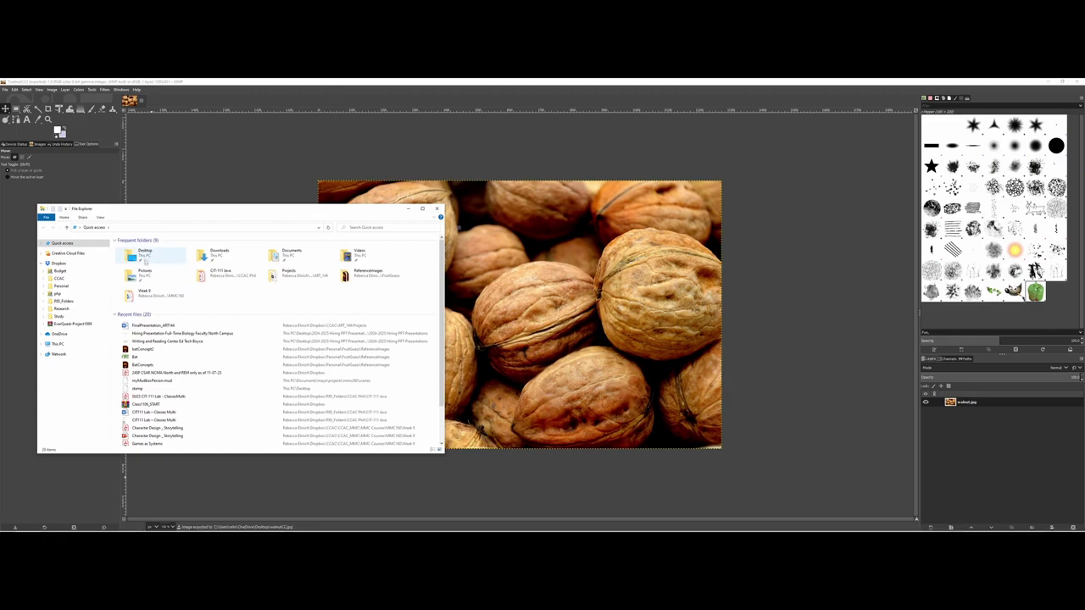
double_click(144, 256)
double_click(135, 274)
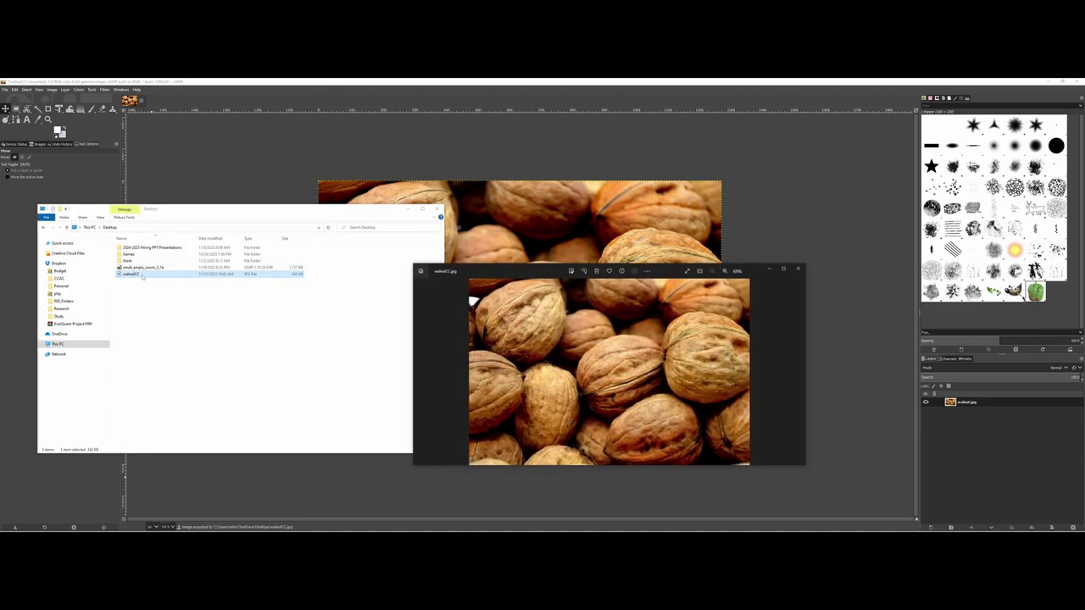
left_click(647, 271)
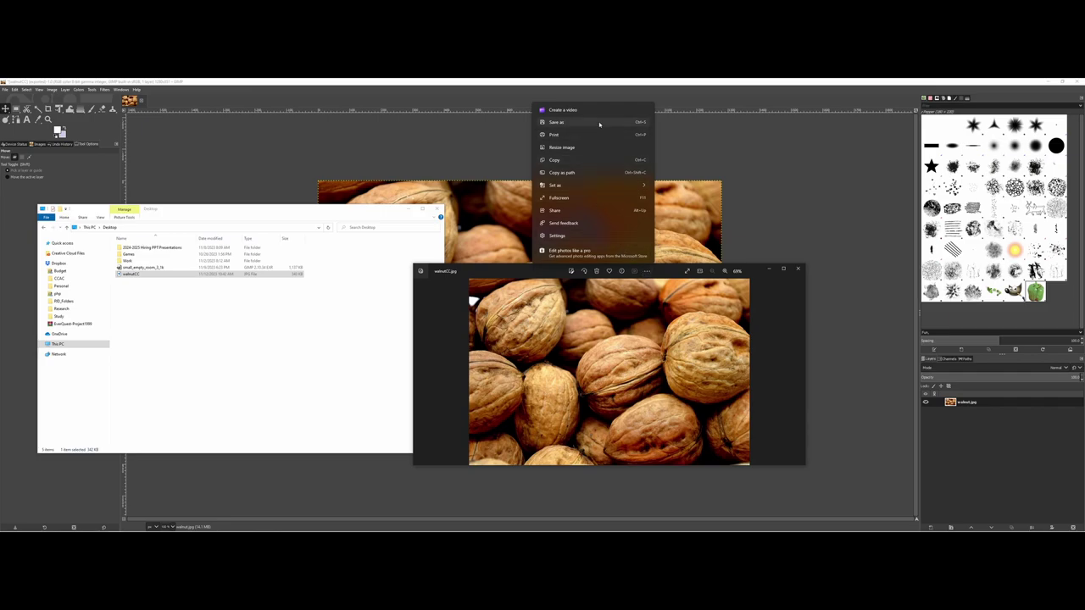
left_click(332, 359)
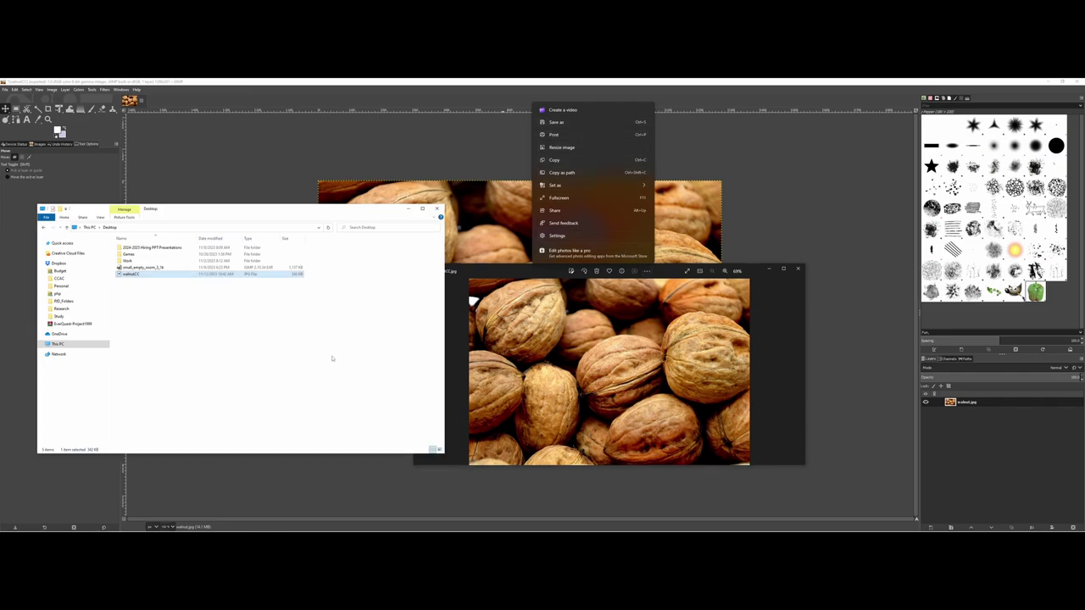
Review the Desktop folder's Sharing, Security, Previous Versions and General properties, then cancel.
right_click(142, 279)
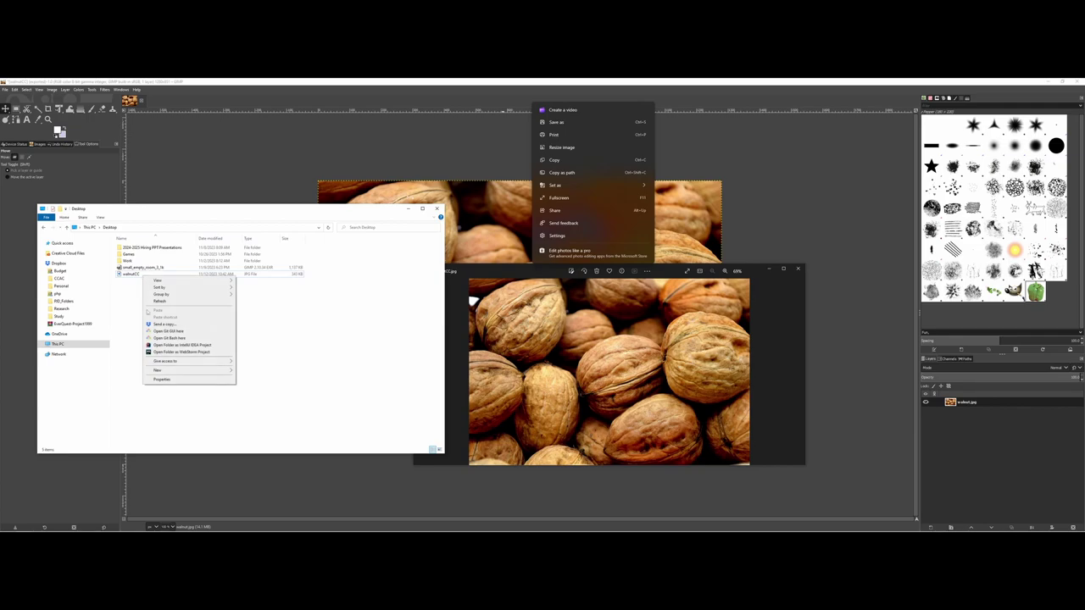
left_click(165, 380)
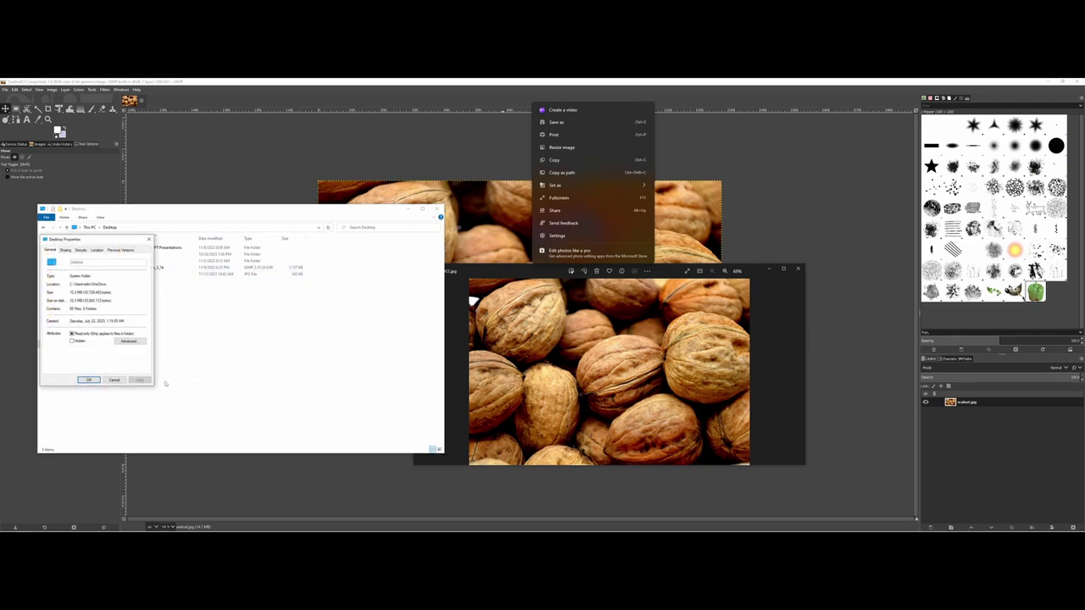
left_click(66, 251)
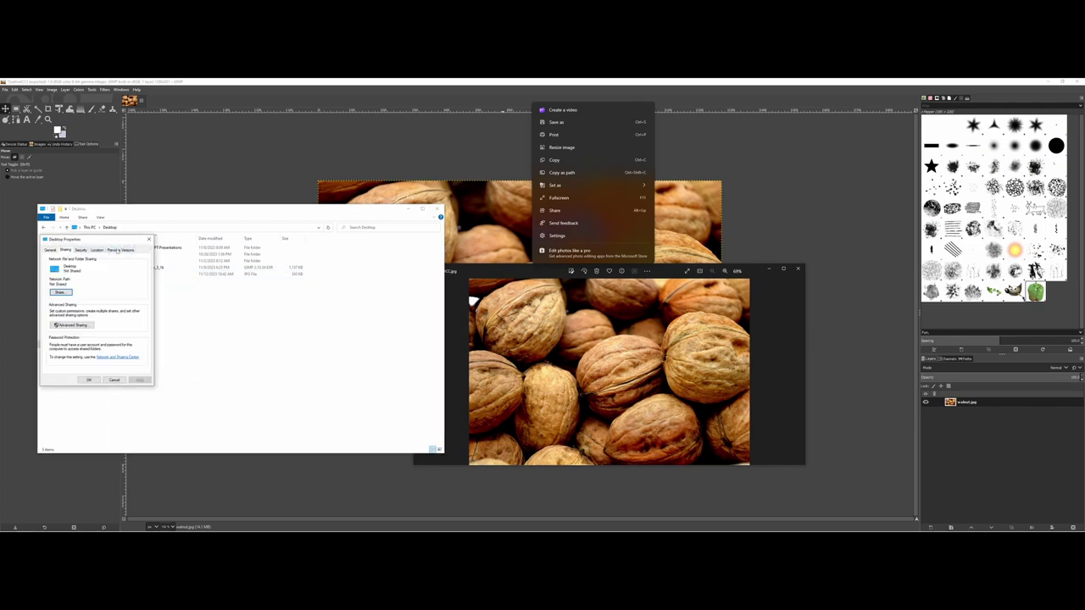
left_click(81, 251)
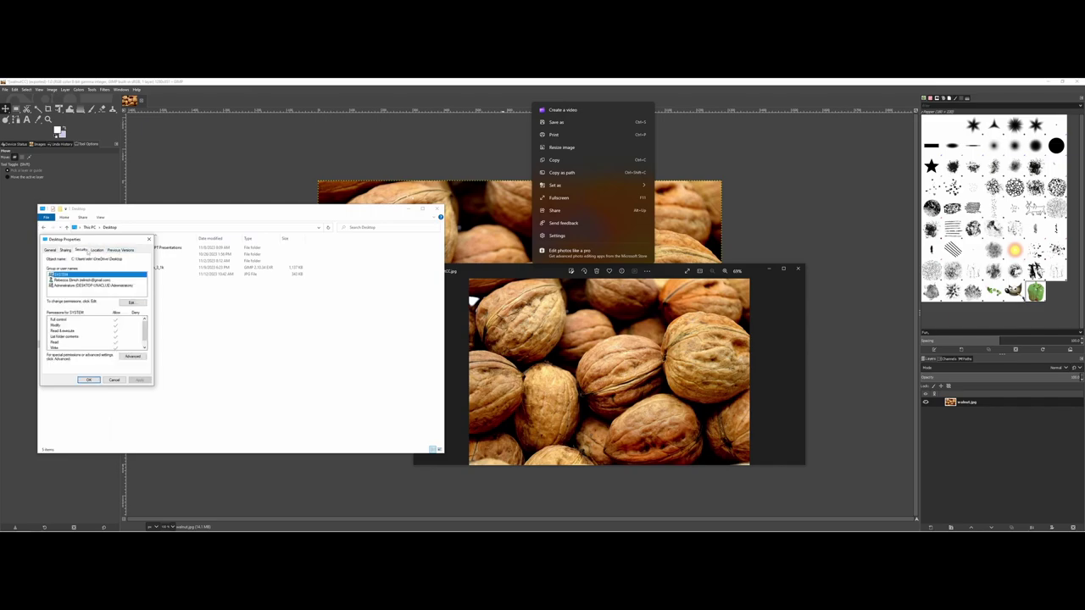
left_click(109, 253)
left_click(53, 253)
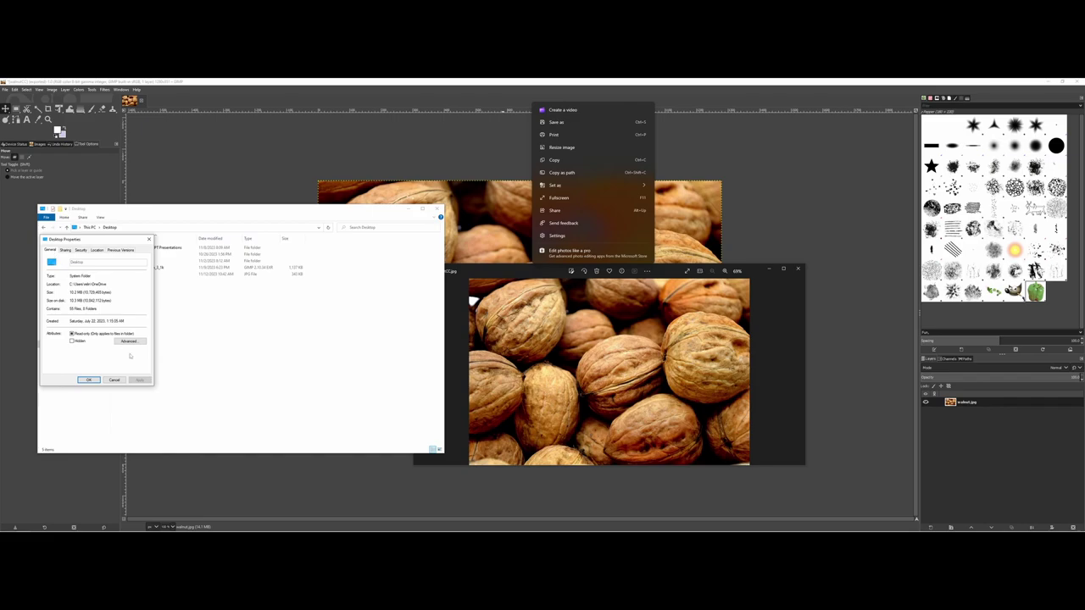
left_click(115, 379)
Check walnutCC's Advanced attributes, Security and Details tabs in its Properties dialog.
right_click(120, 274)
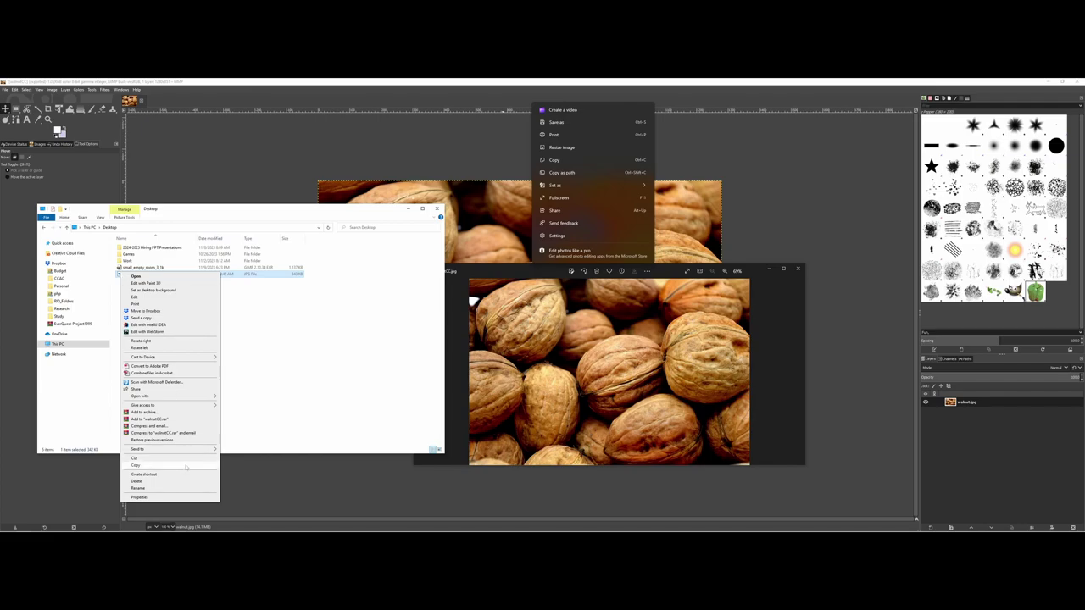
left_click(179, 497)
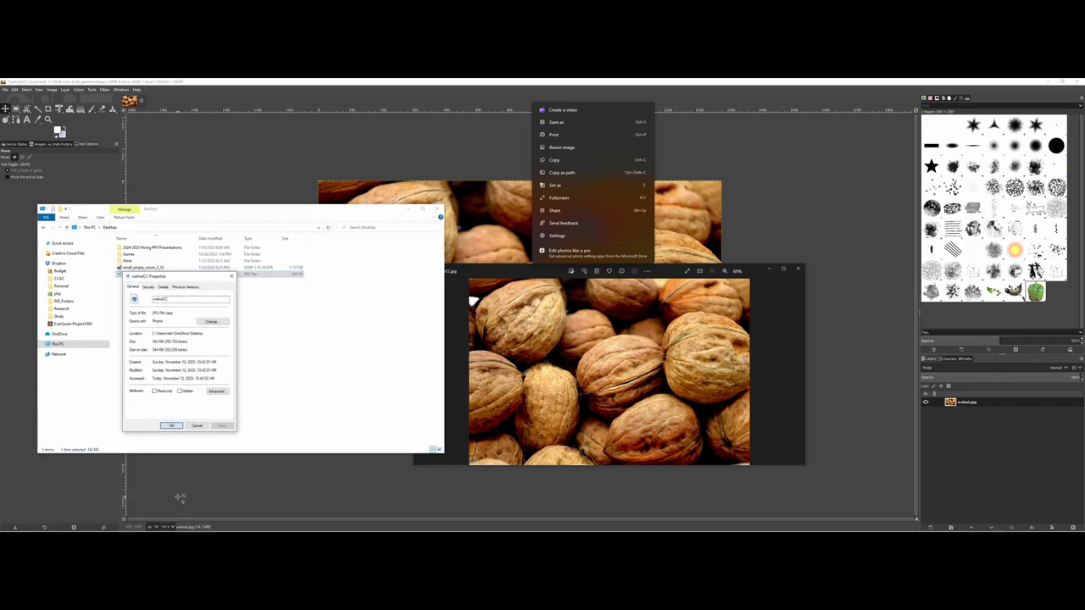
left_click(217, 392)
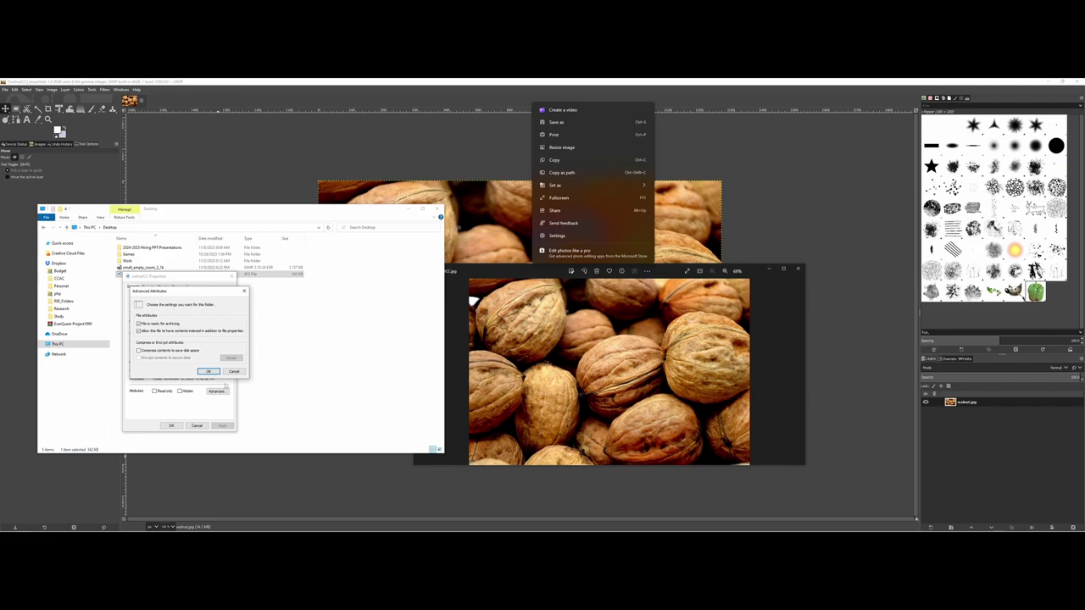
left_click(208, 371)
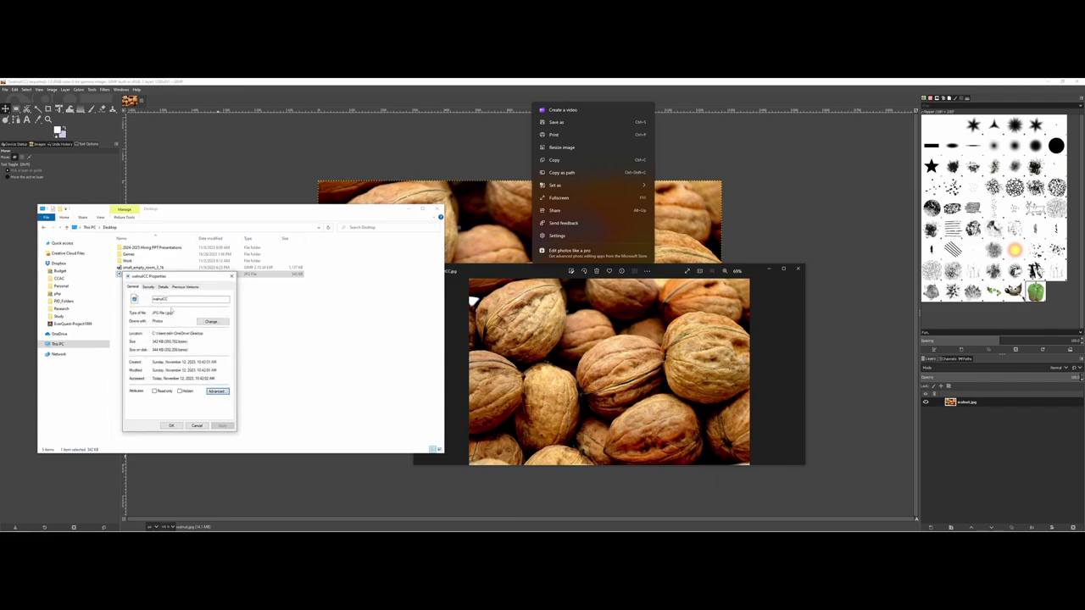
left_click(149, 288)
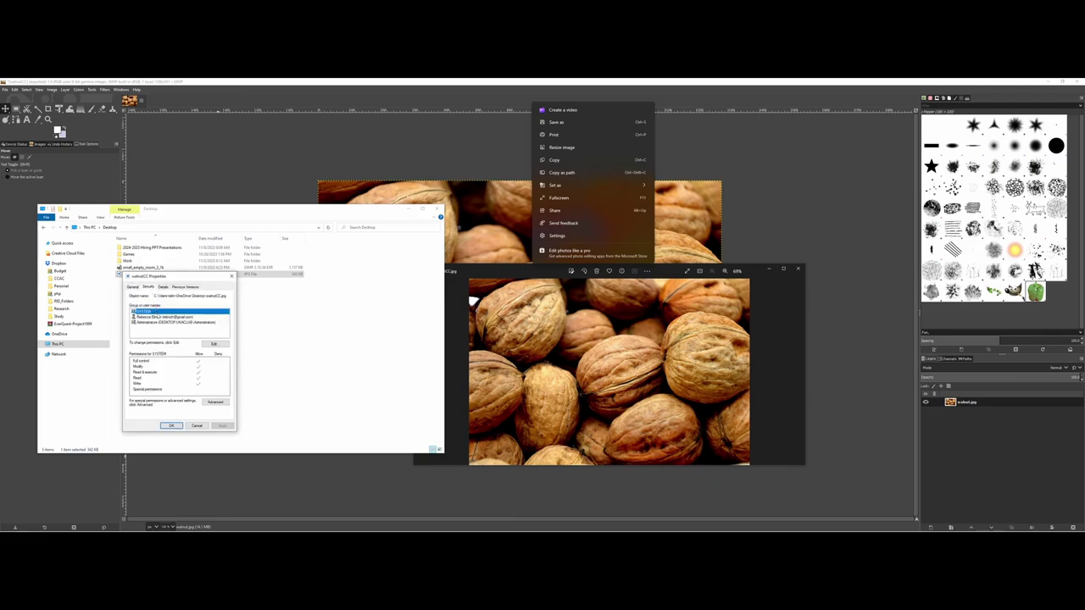
left_click(169, 287)
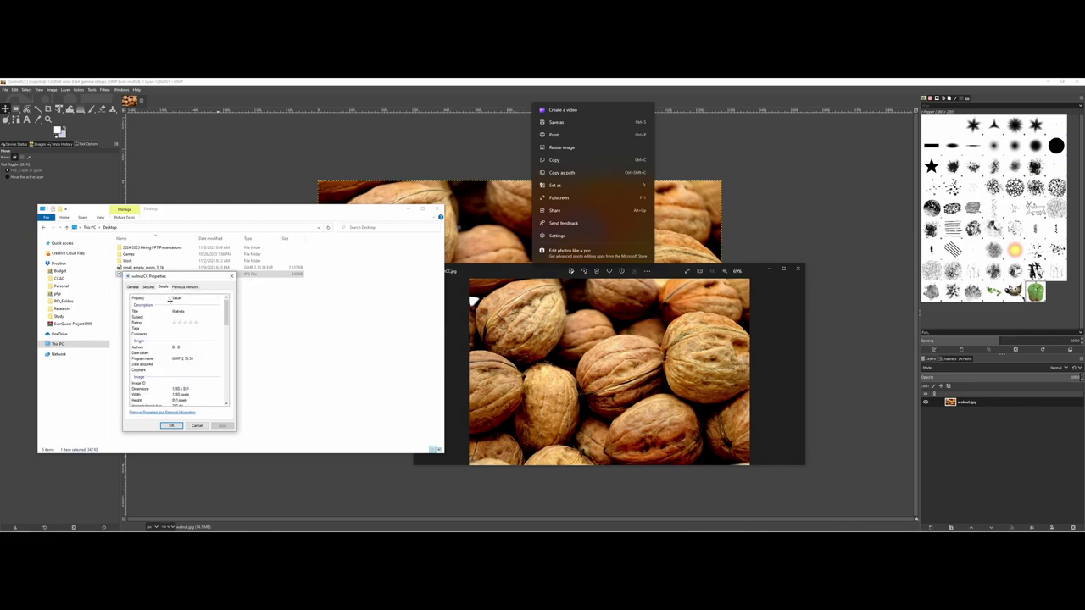
left_click(231, 276)
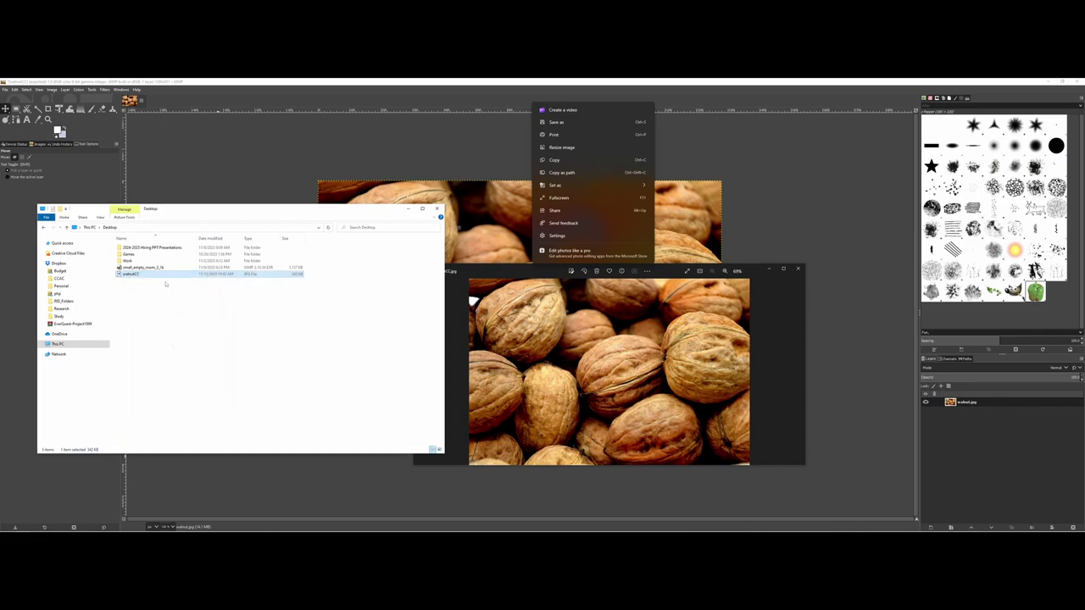
Scroll walnutCC's Details to verify title Walnuts, the author and GIMP 2.10.34, then close Photos.
right_click(120, 276)
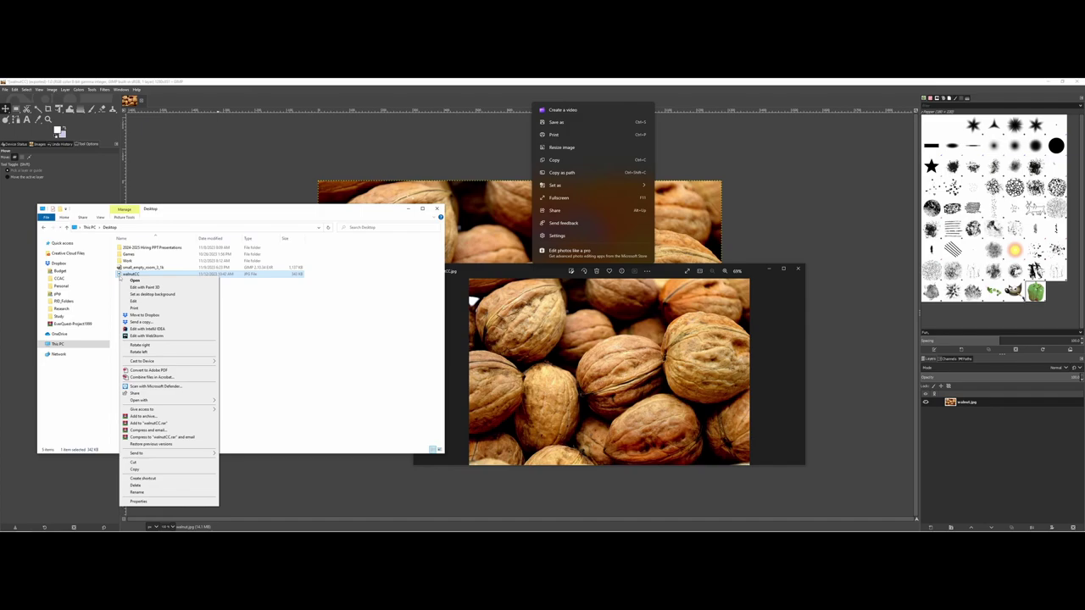
left_click(139, 501)
left_click(162, 290)
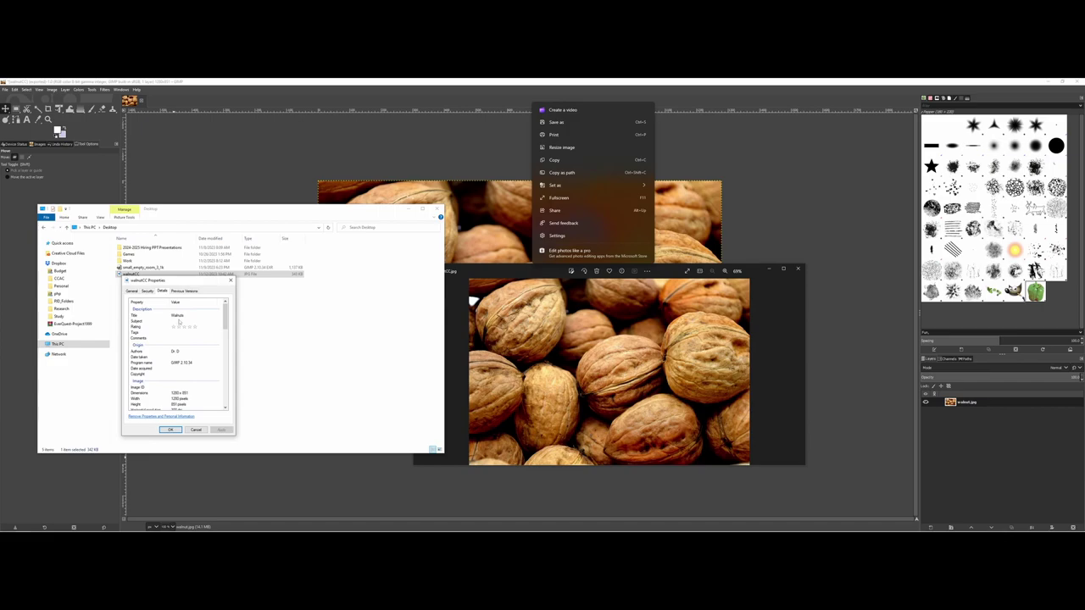
scroll(182, 356, "down", 1)
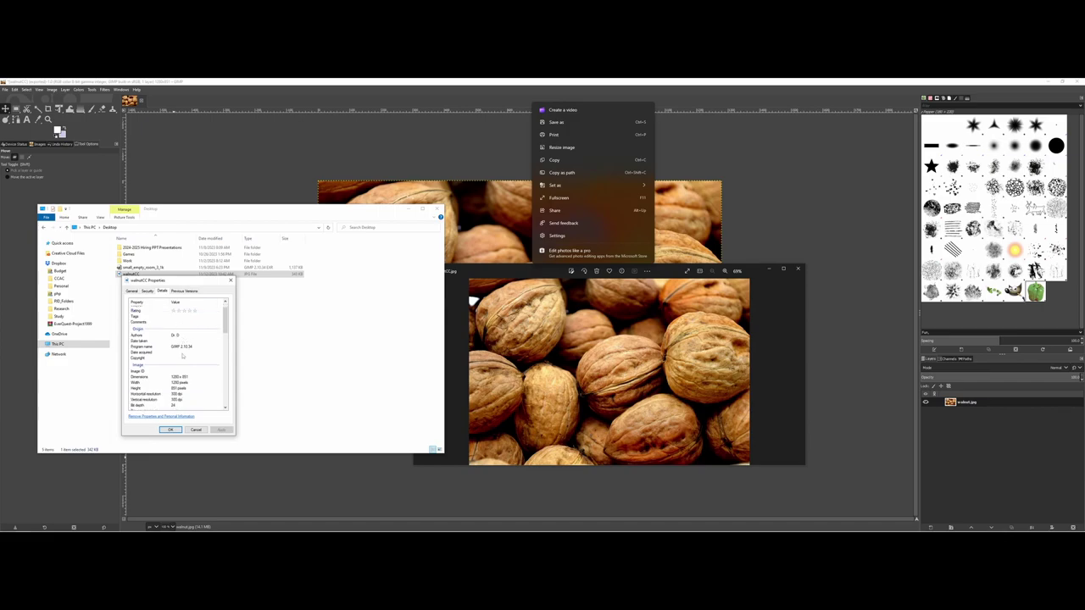
scroll(179, 347, "down", 5)
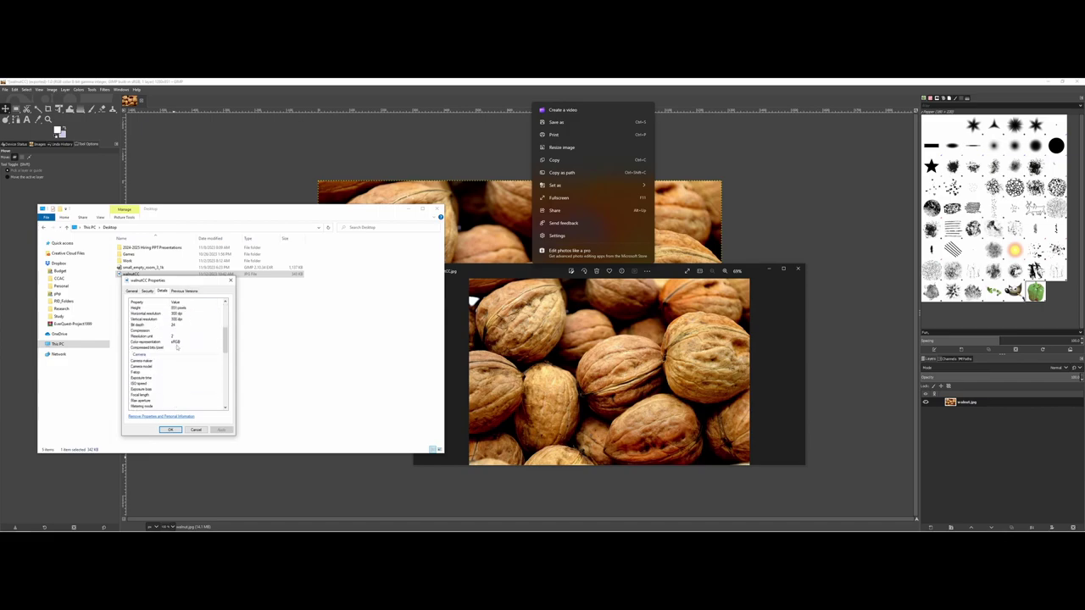
scroll(175, 348, "down", 8)
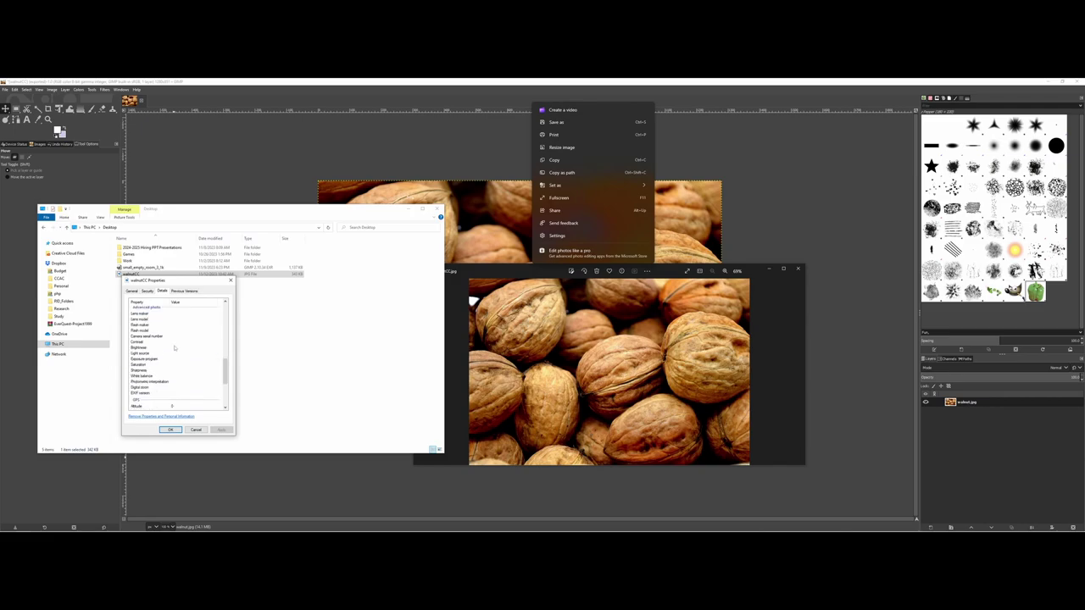
scroll(174, 348, "down", 3)
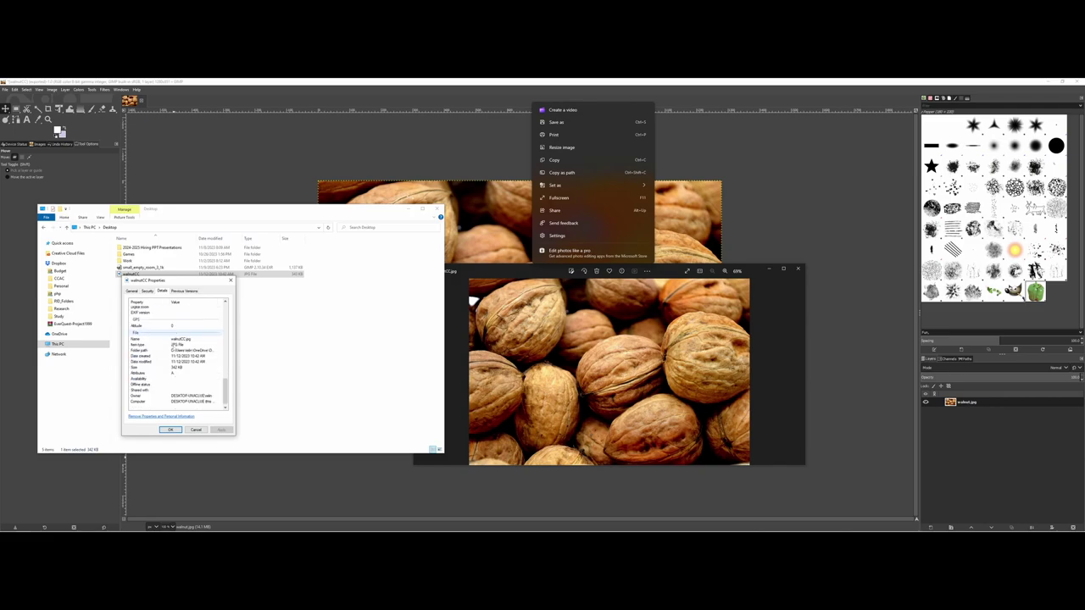
scroll(174, 341, "down", 1)
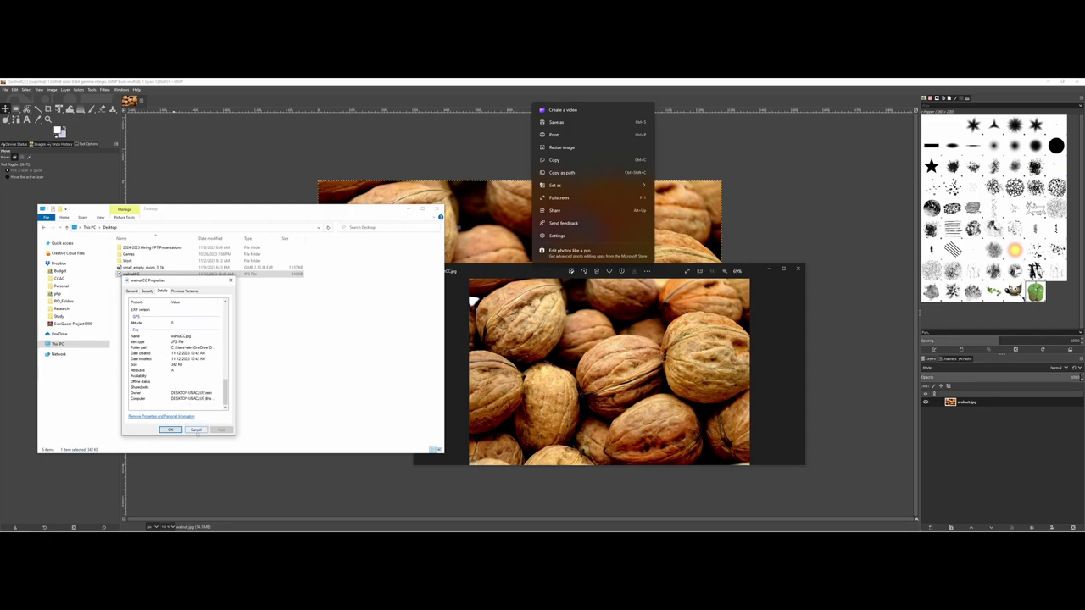
left_click(197, 431)
left_click(799, 269)
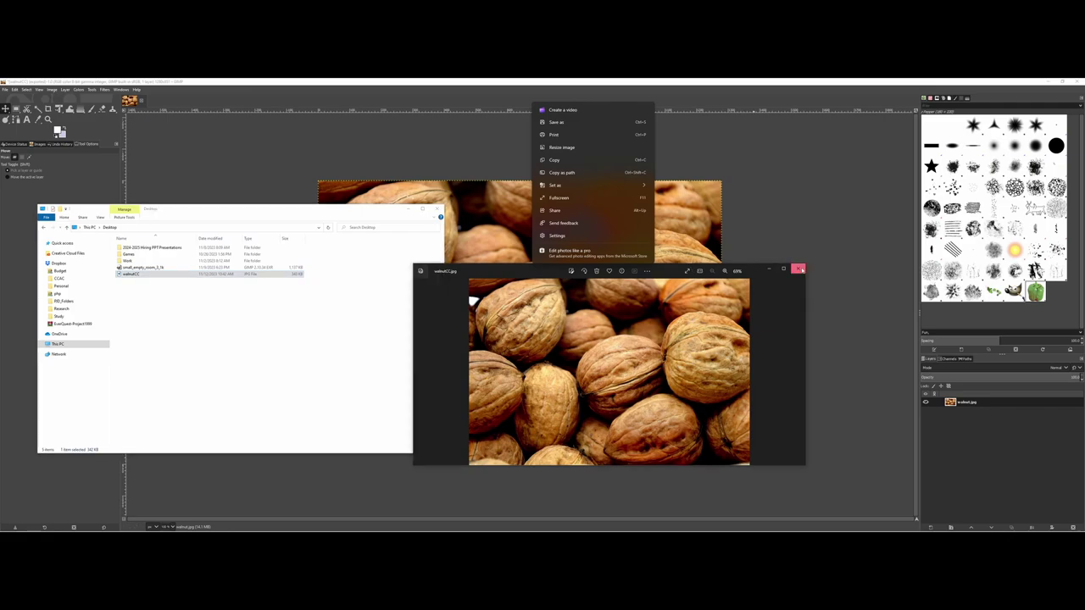
left_click(800, 269)
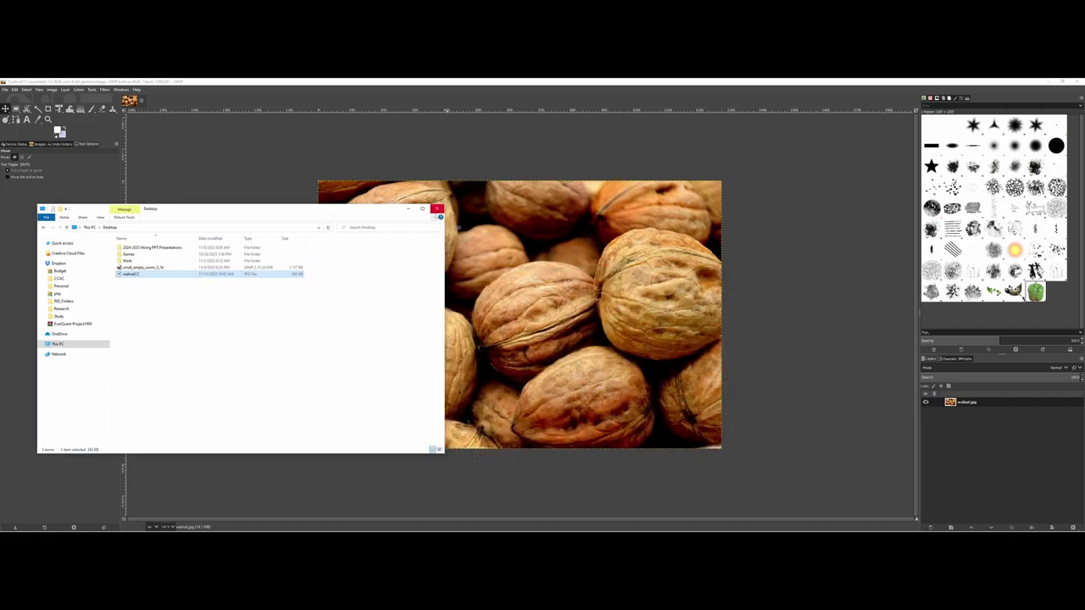
Close the File Explorer window to bring the walnut image in GIMP back into view.
left_click(437, 209)
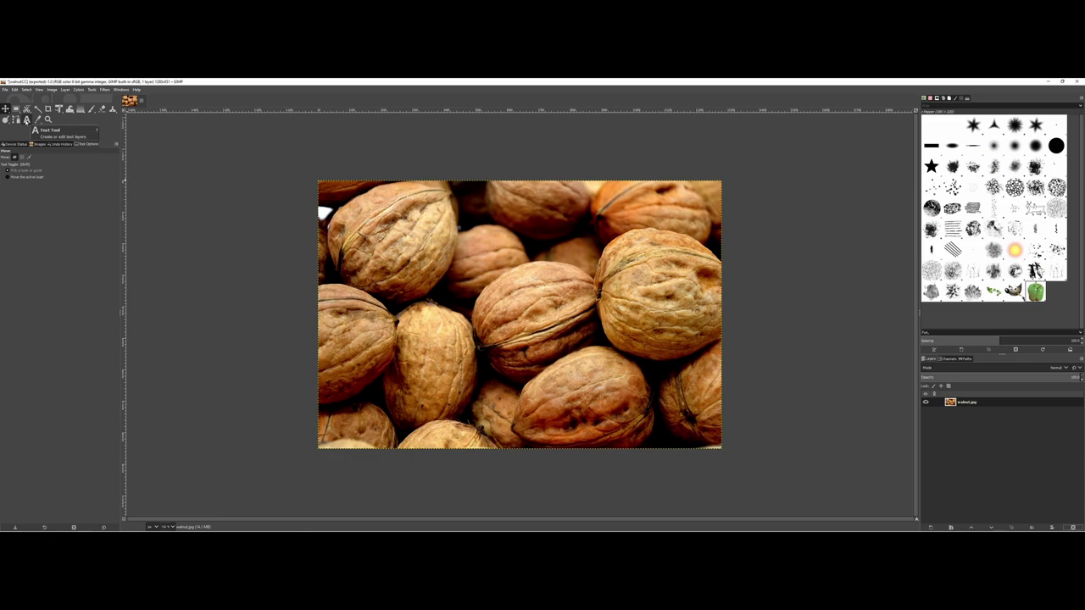
Select the Text tool and pick Matura MT Script Capitals from its font list.
left_click(26, 120)
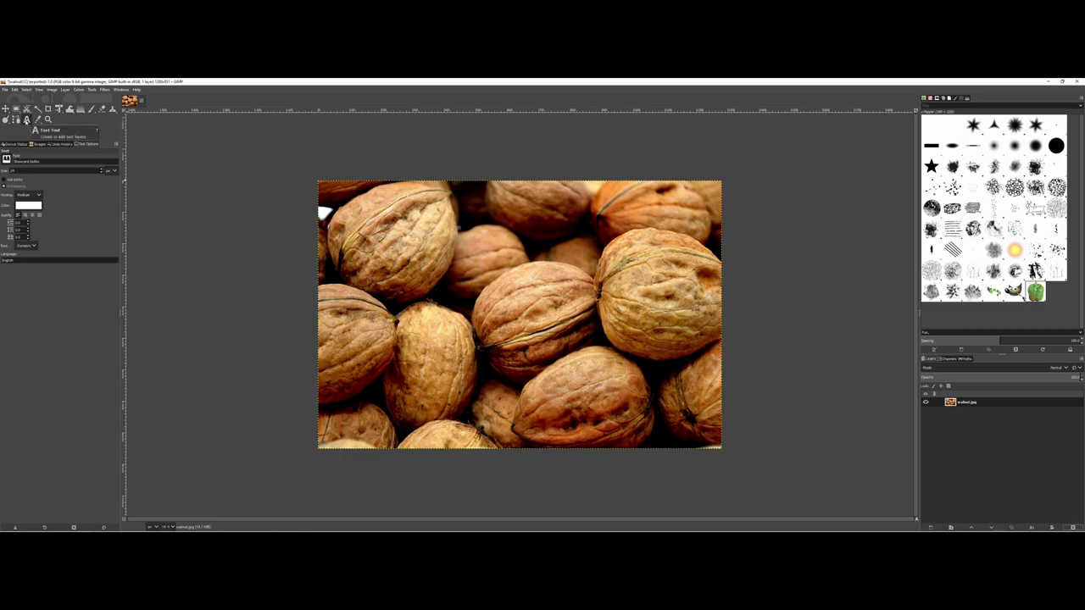
left_click(7, 158)
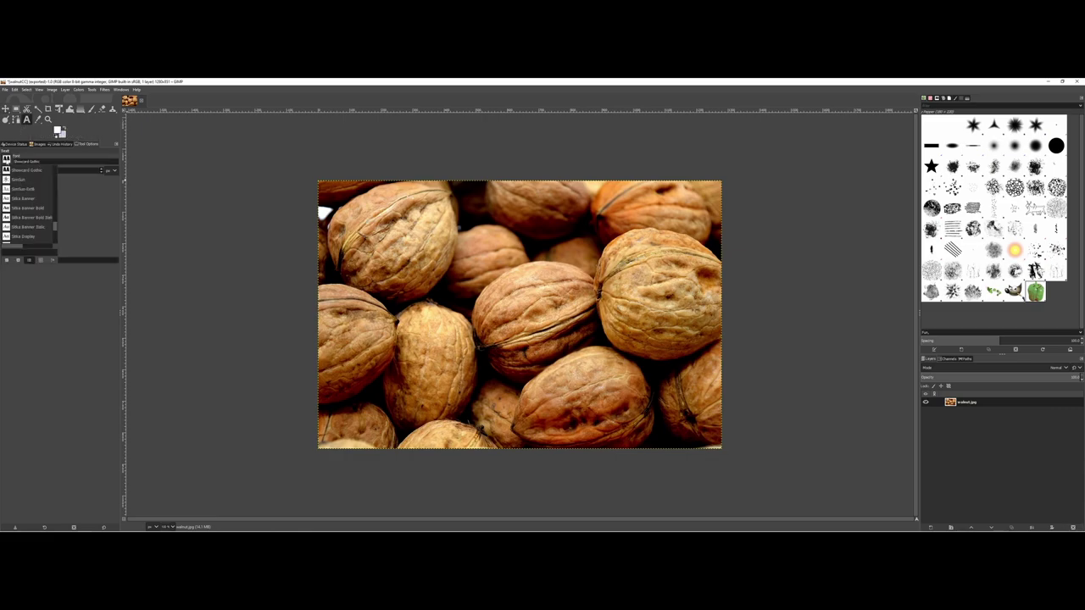
scroll(17, 191, "up", 2)
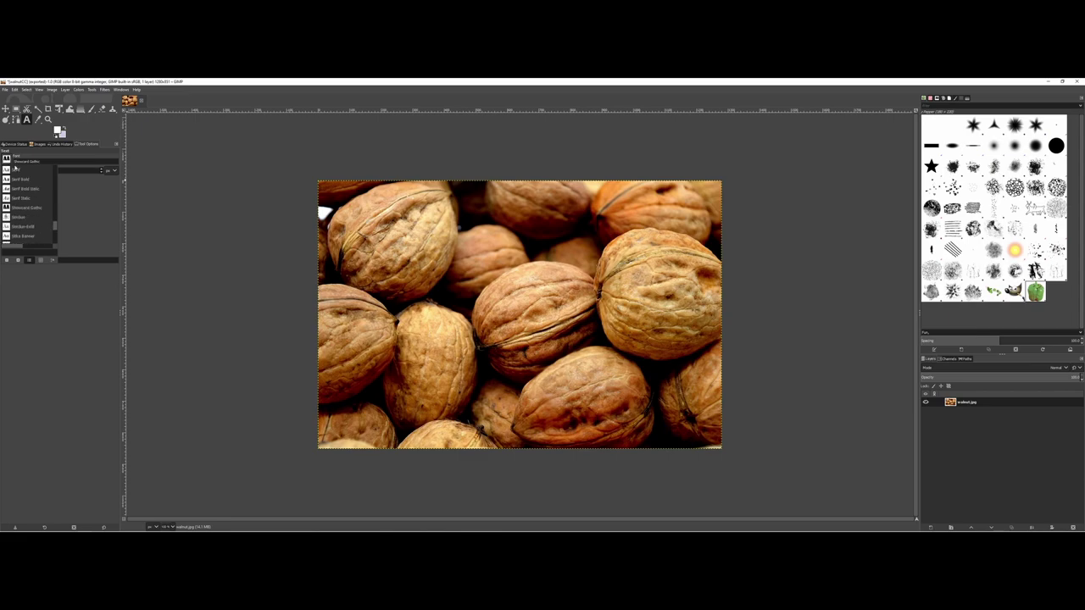
scroll(28, 200, "up", 6)
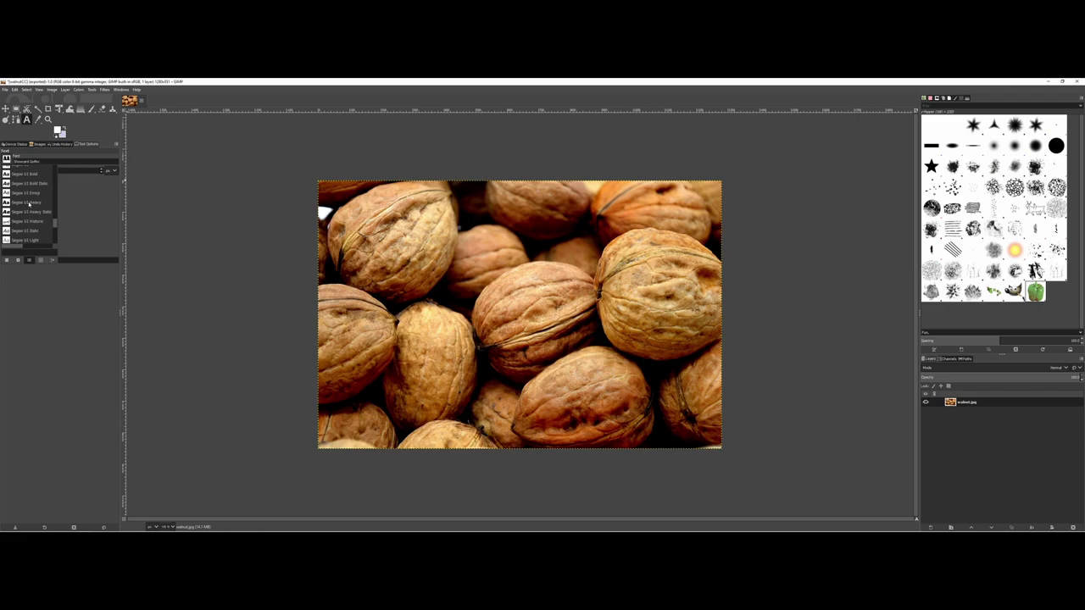
scroll(29, 203, "up", 6)
scroll(29, 205, "up", 8)
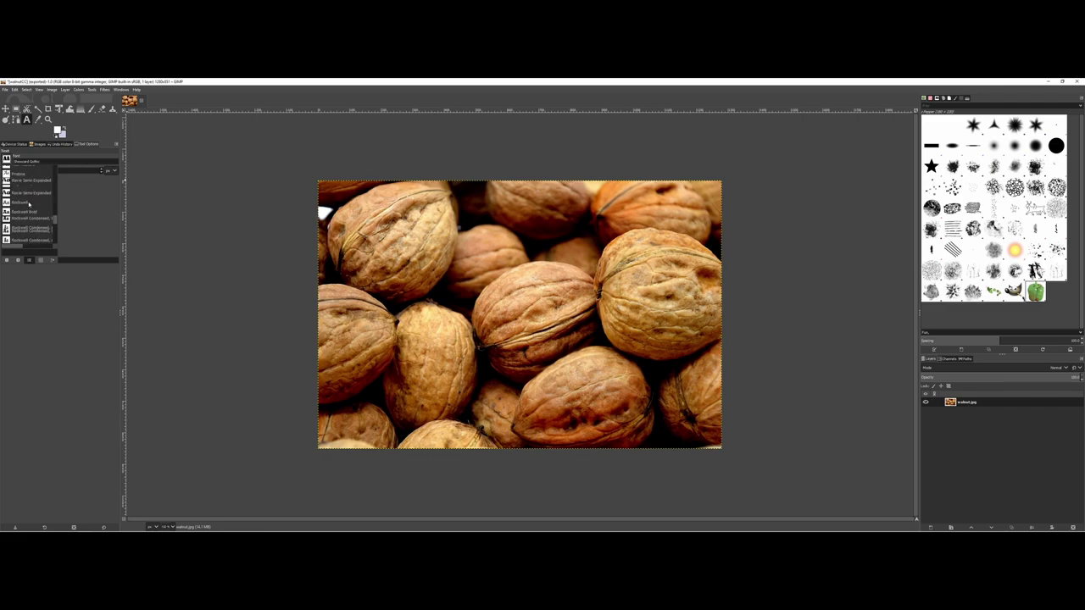
scroll(29, 205, "up", 5)
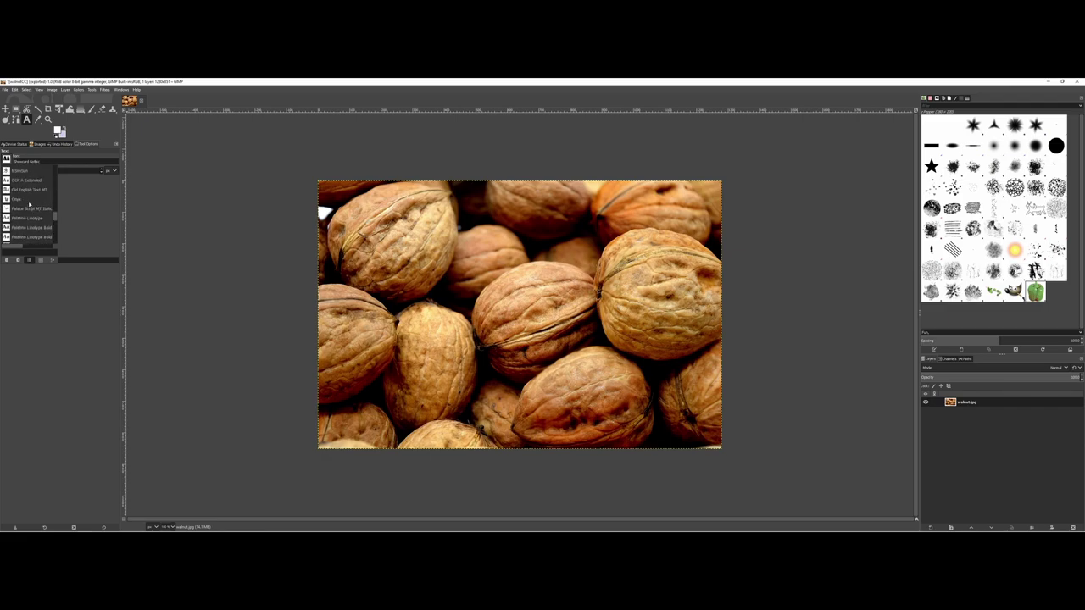
scroll(28, 204, "up", 3)
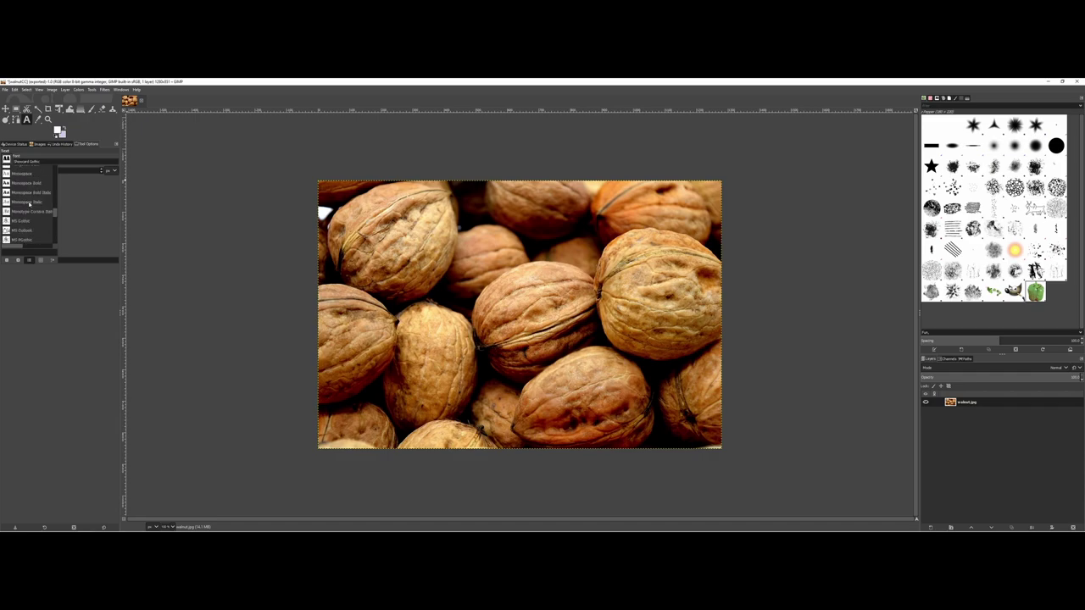
scroll(30, 208, "up", 5)
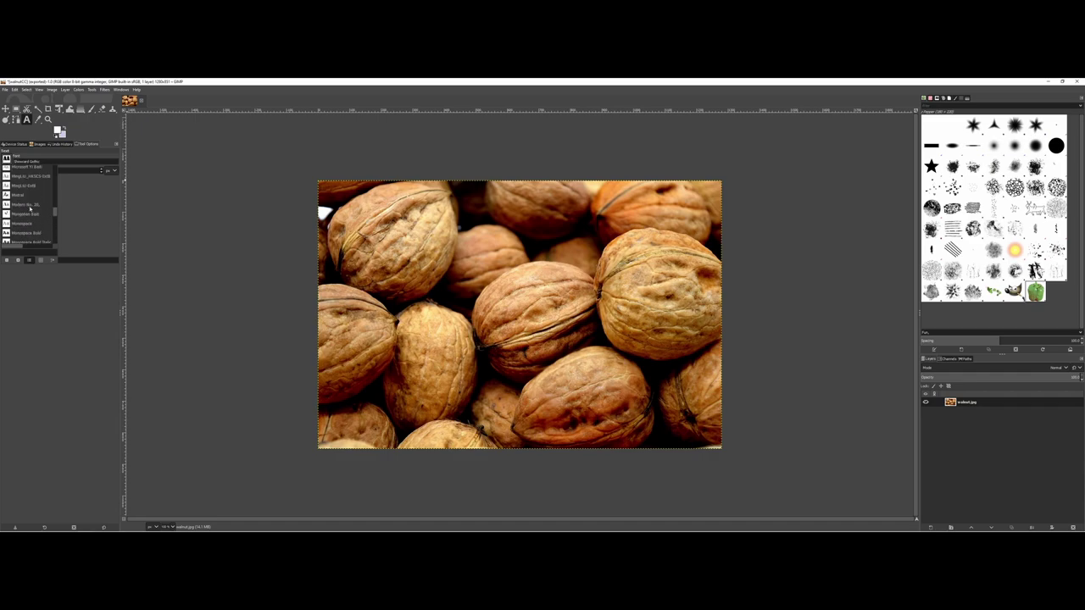
scroll(30, 209, "up", 5)
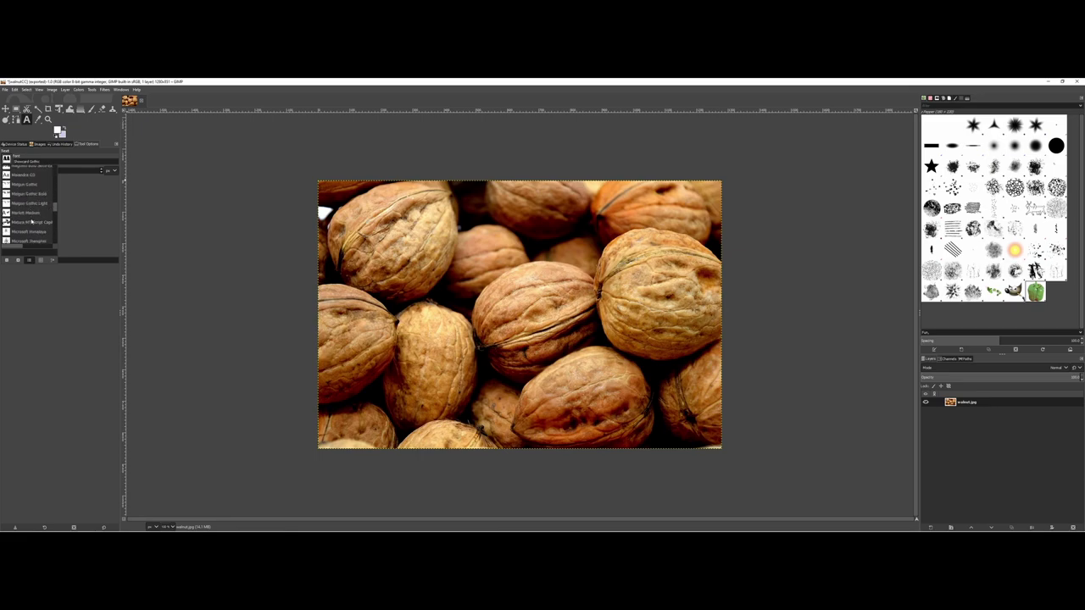
left_click(31, 223)
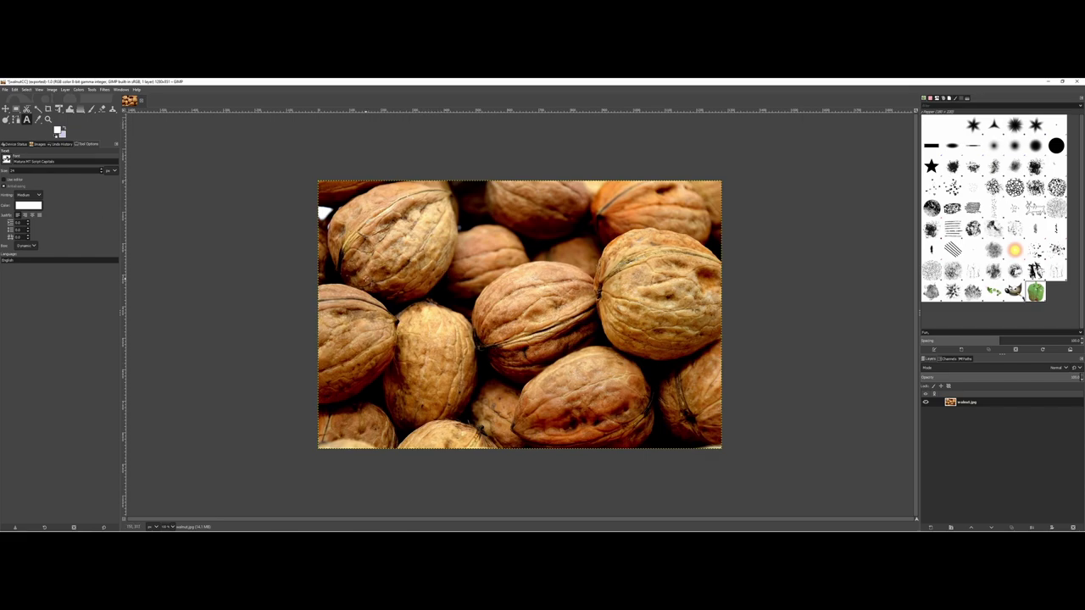
Type 'COPYRIGHT DR DUPONT' in a new text box on the photo and select it.
left_click(366, 279)
type("COPYRIGHT")
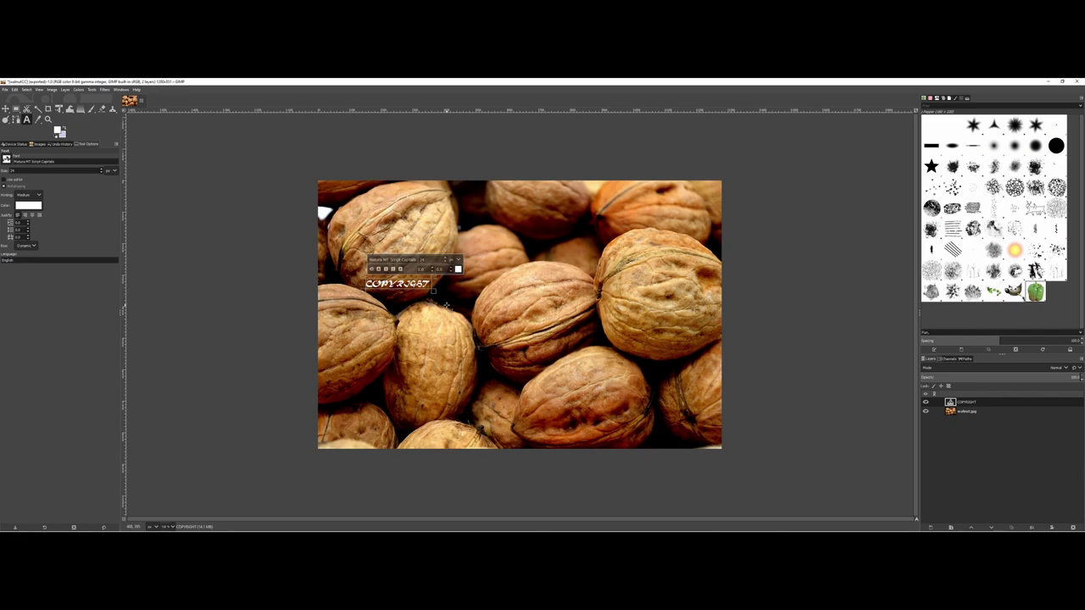
type(" DR DUPONT")
key("ctrl+Left")
key("Left")
key("shift+ctrl+Left")
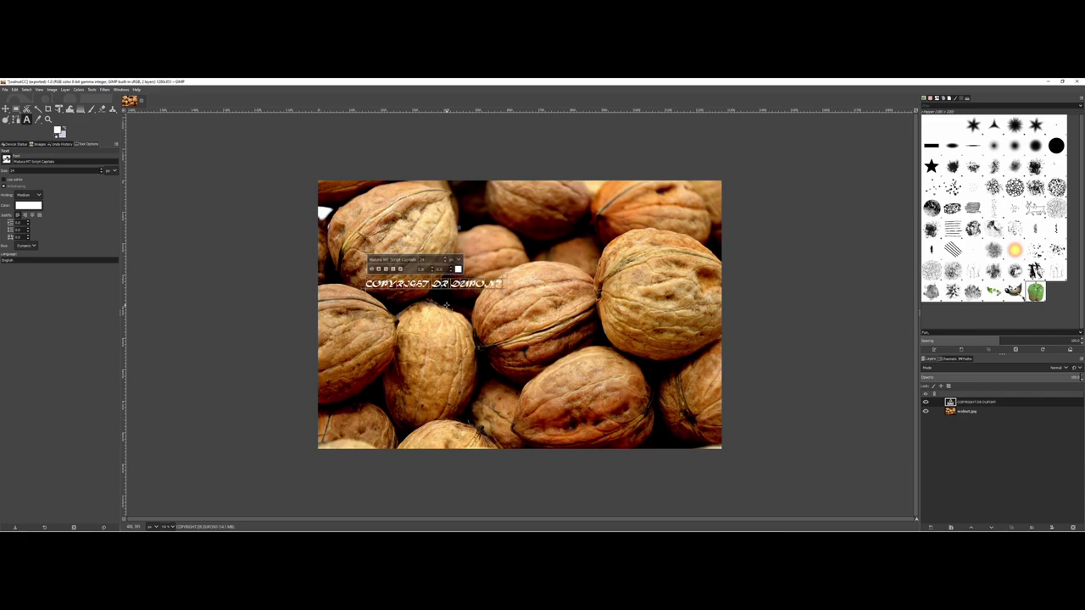
Enlarge the text size and break the text onto a second line after COPYRIGHT.
left_click(444, 258)
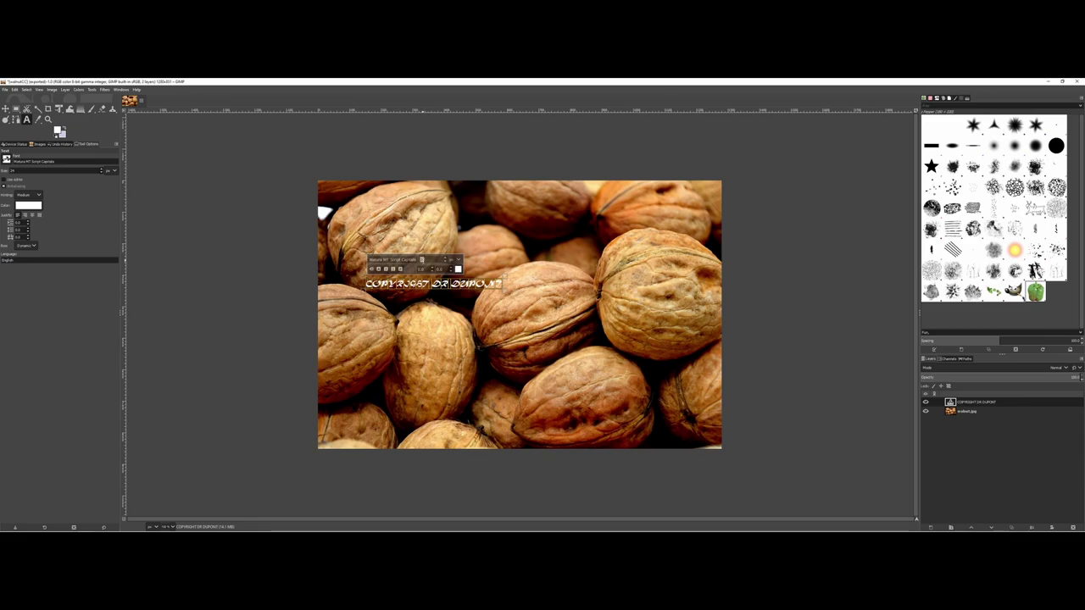
key("Return")
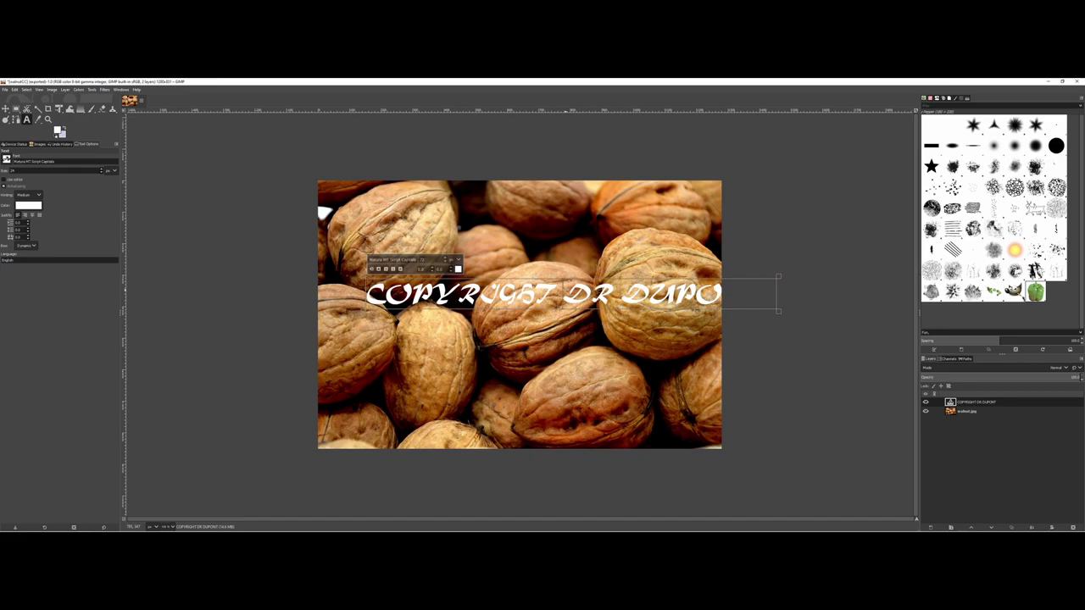
key("Return")
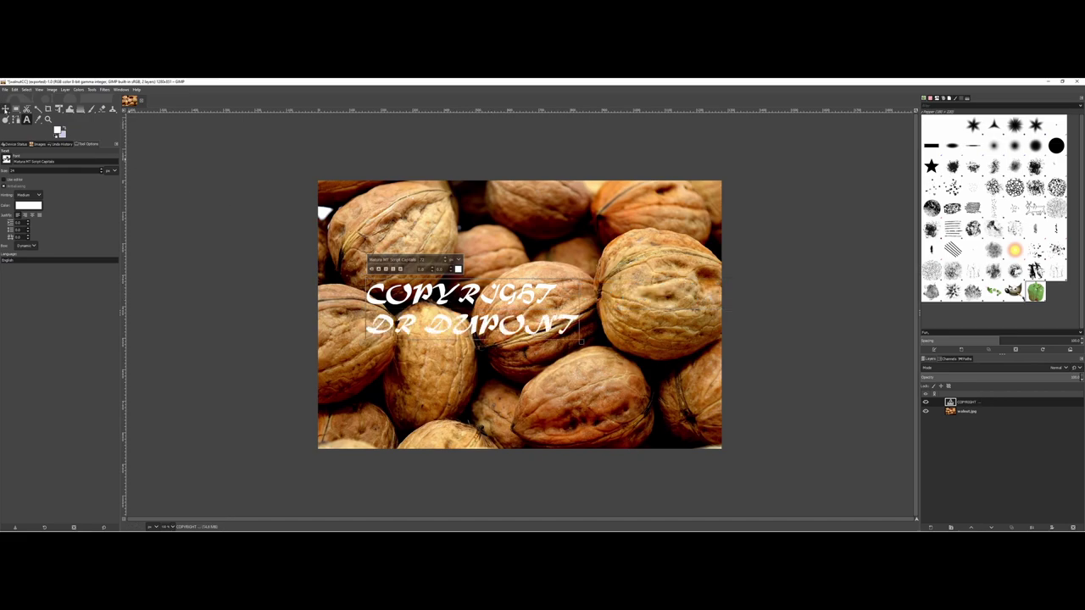
left_click(6, 109)
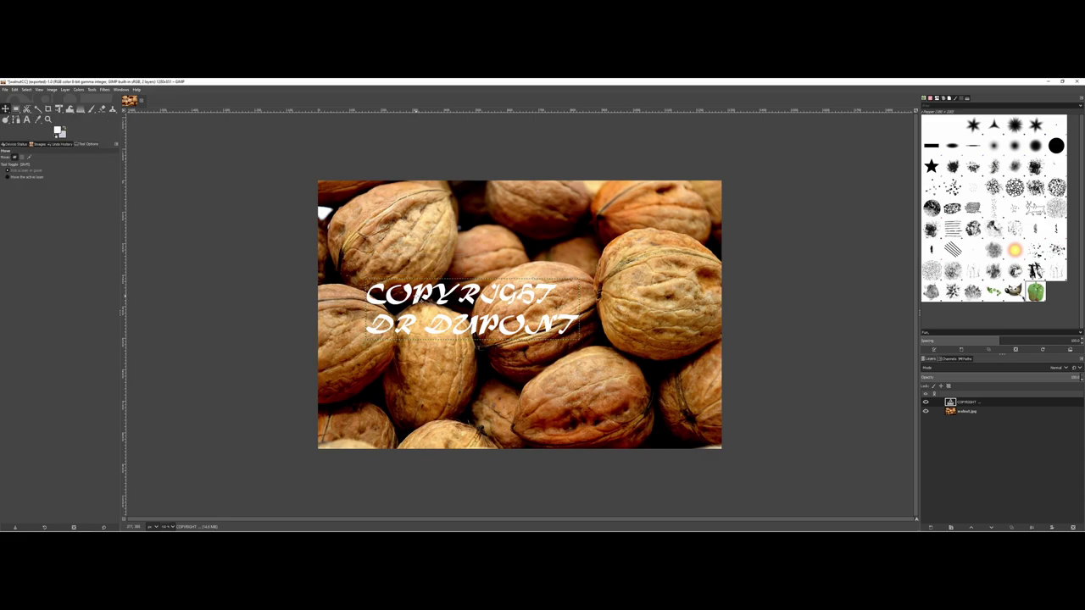
Drag the copyright text lower and to the right, toward the photo's centre.
left_click_drag(458, 310, 492, 348)
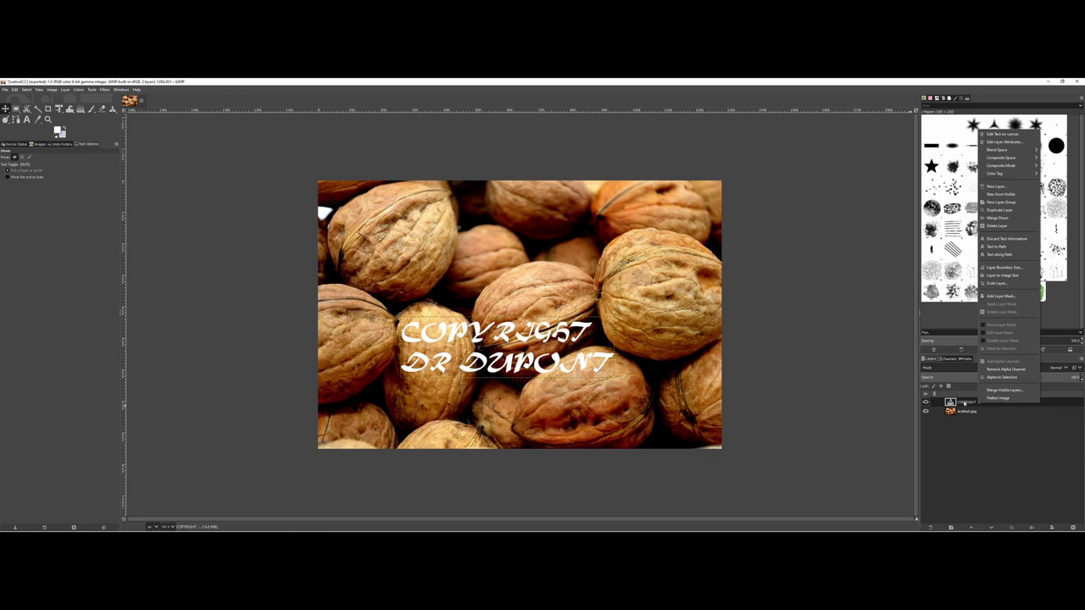
Discard the text information and set the layer's blend mode to Pin light.
left_click(985, 240)
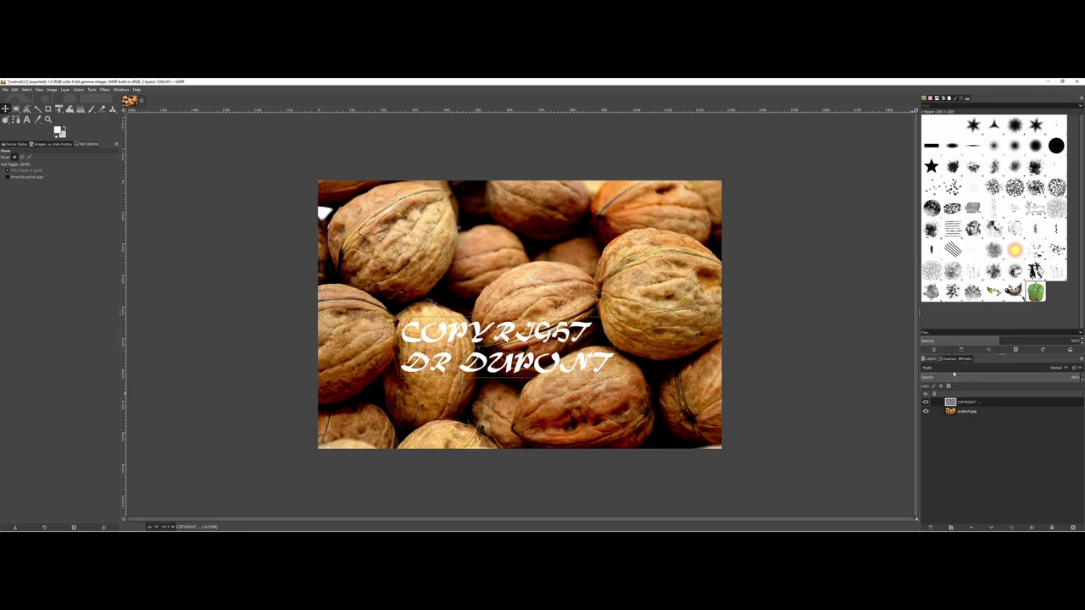
left_click(1066, 369)
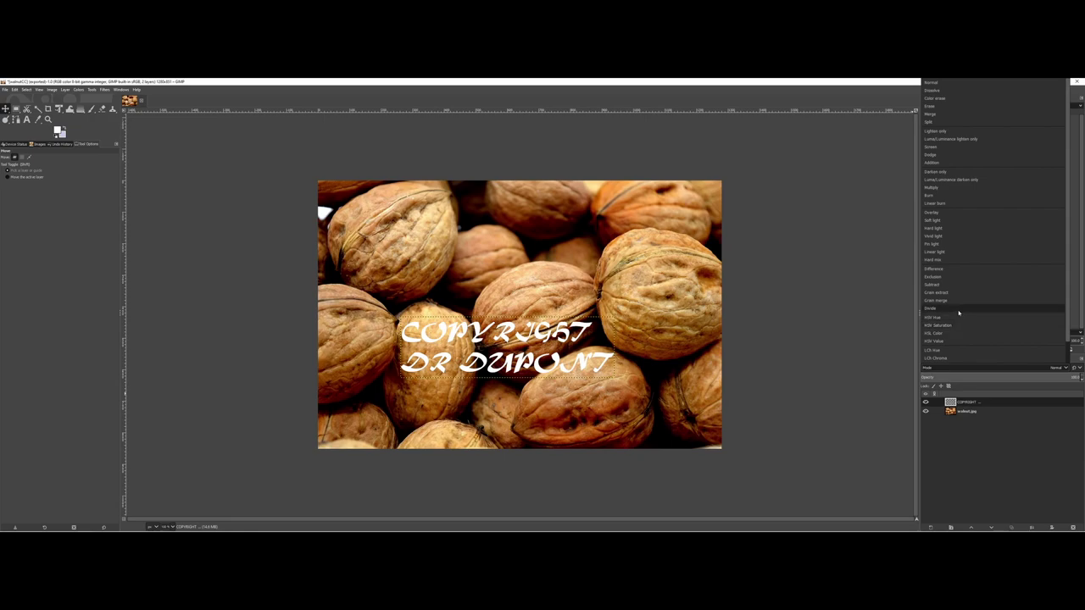
left_click(955, 243)
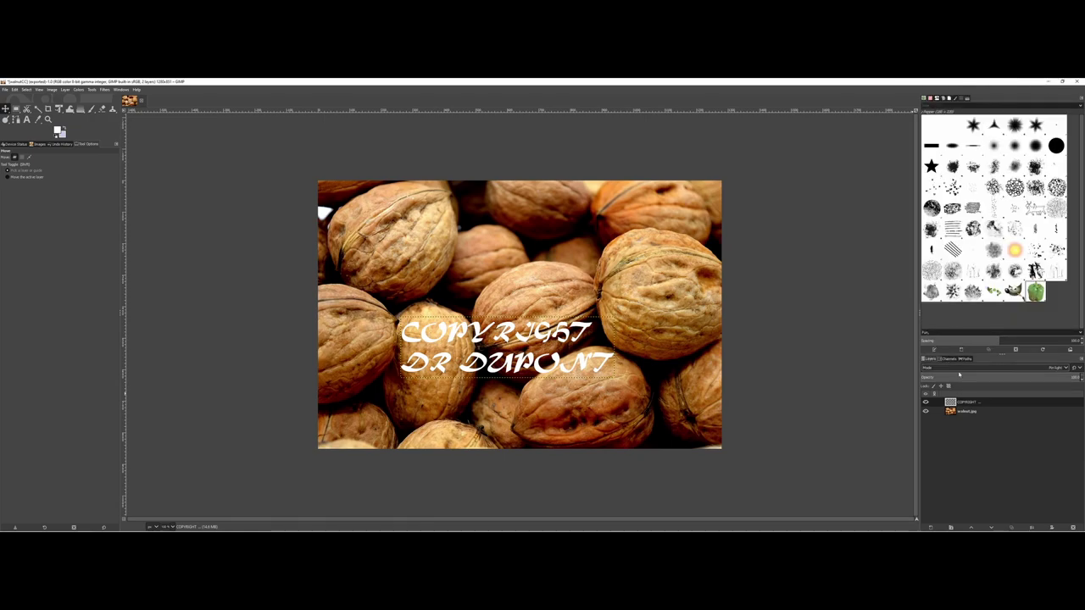
Cycle through the layer blend modes and settle on Soft light.
scroll(959, 368, "down", 2)
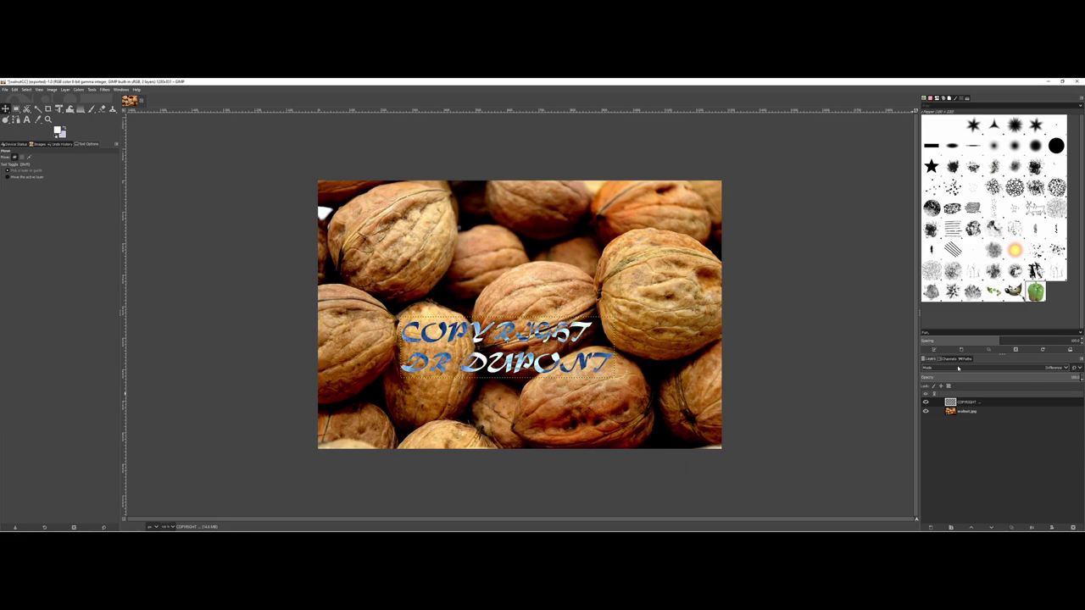
scroll(959, 368, "down", 2)
scroll(959, 368, "down", 2)
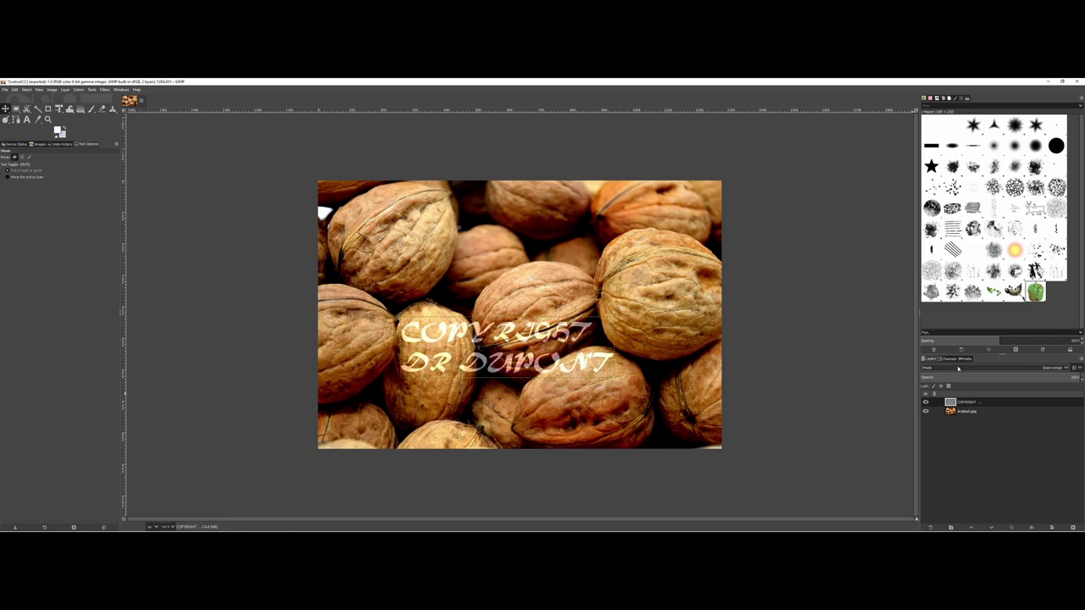
scroll(959, 368, "down", 3)
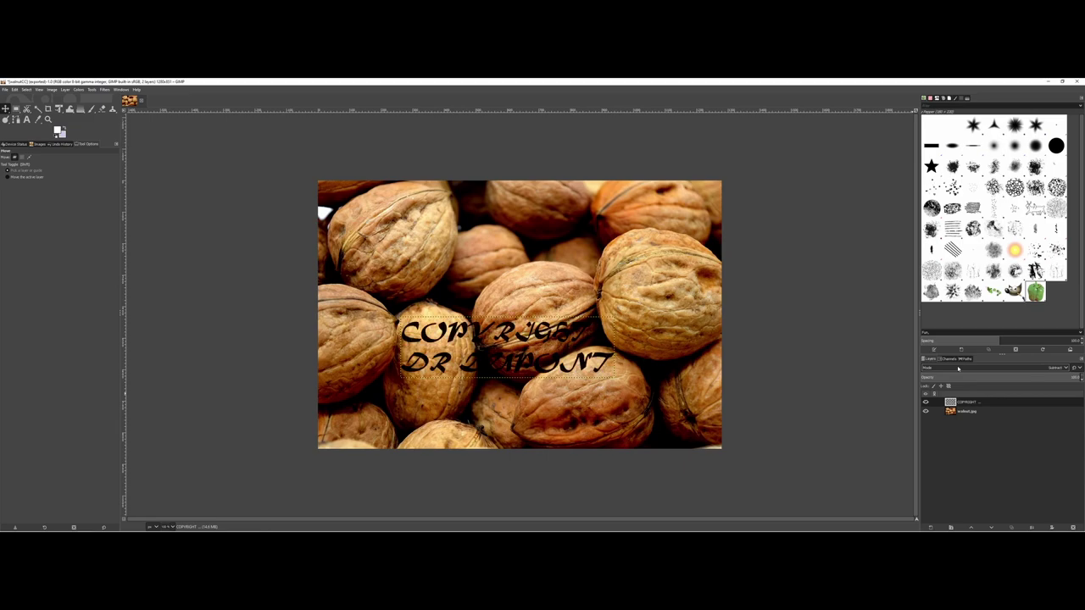
scroll(959, 368, "down", 3)
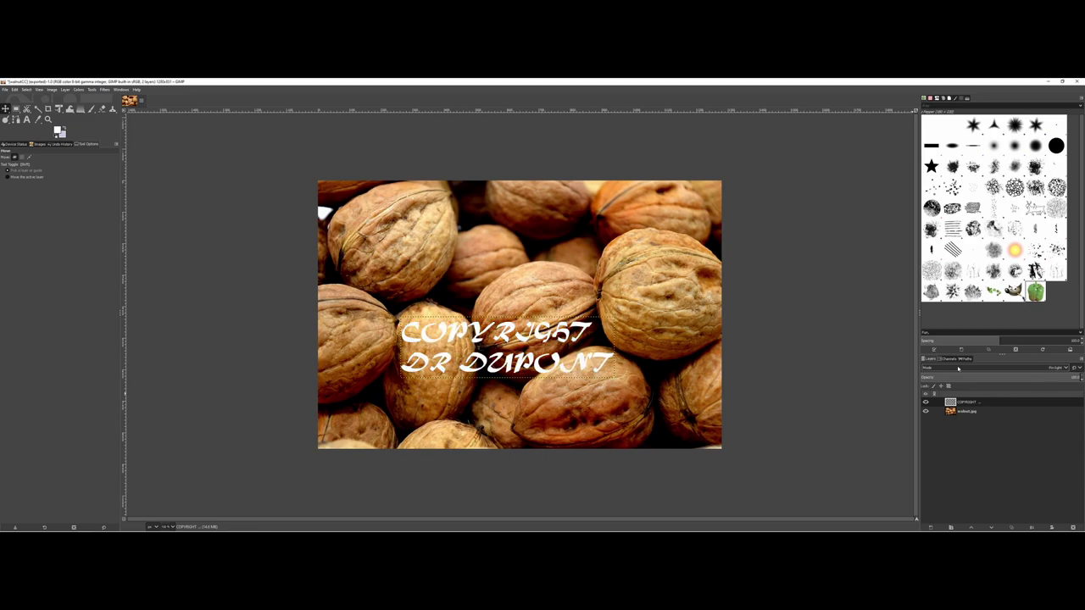
scroll(959, 368, "down", 1)
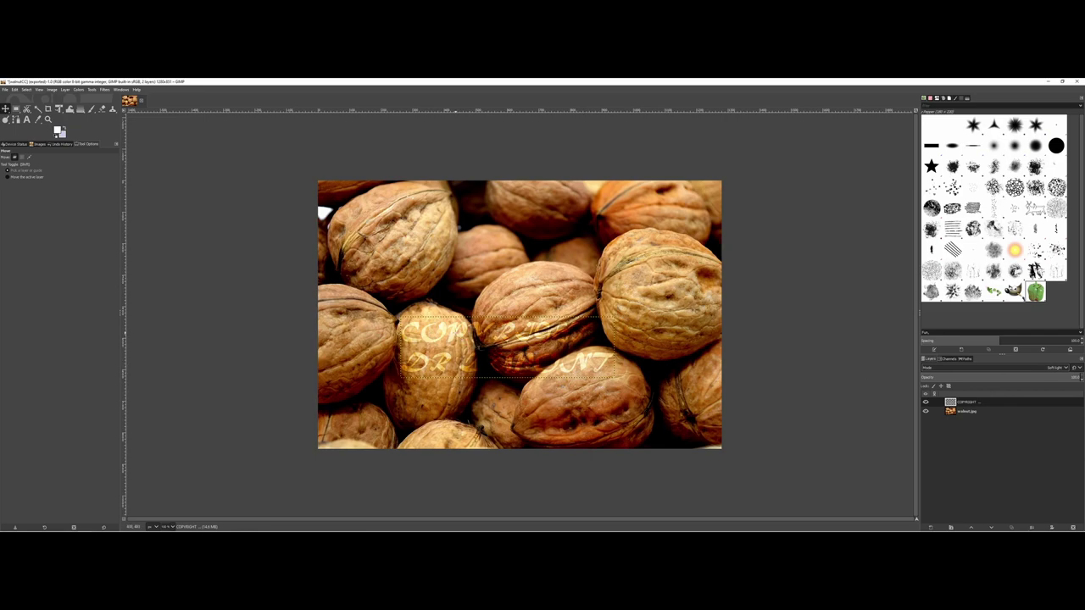
left_click_drag(455, 334, 417, 239)
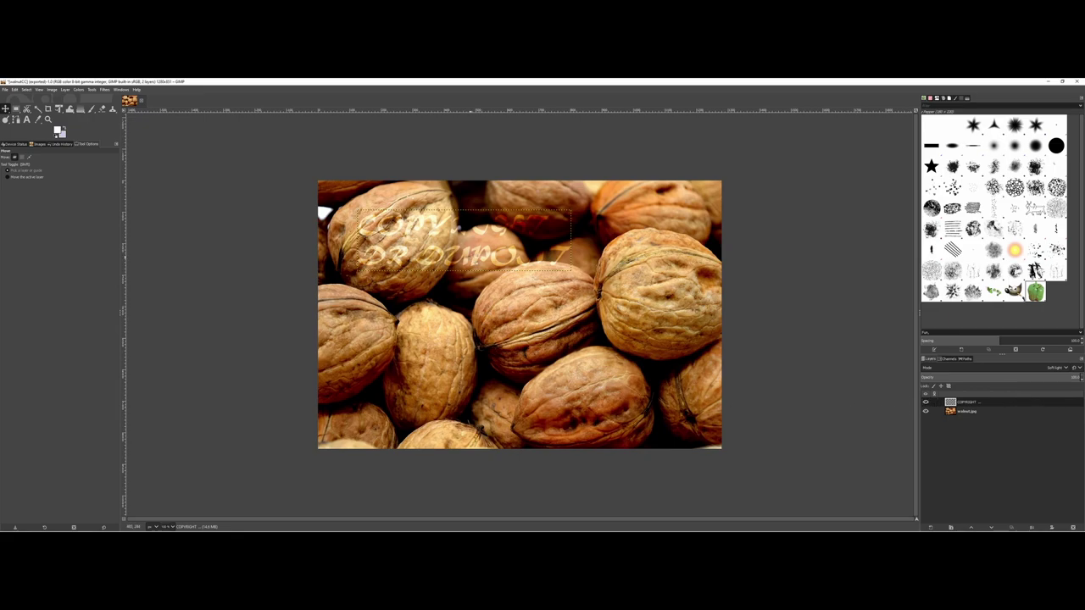
left_click_drag(479, 267, 442, 441)
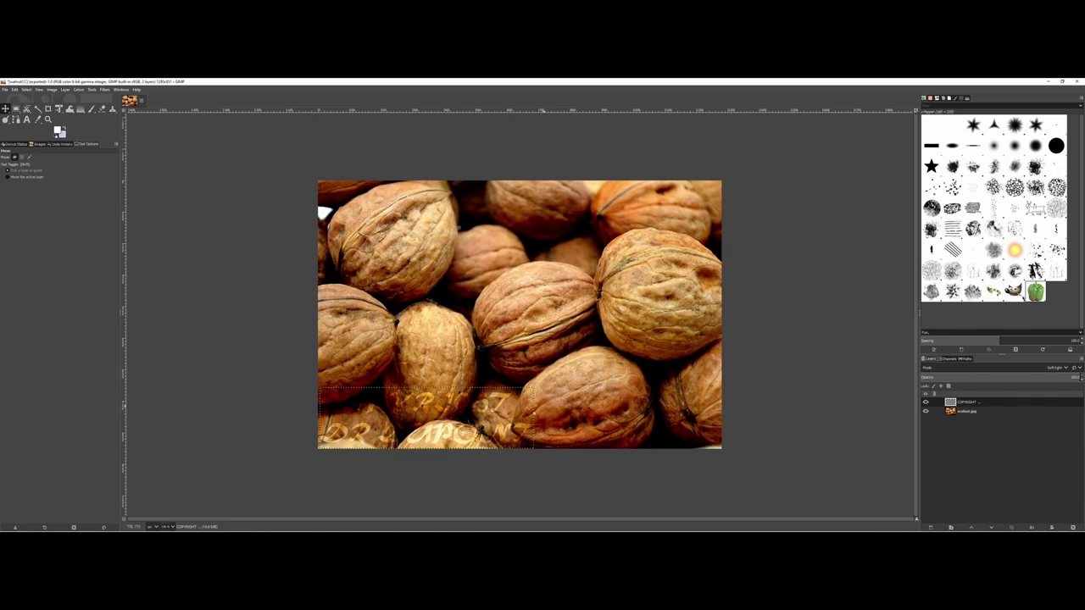
left_click_drag(471, 398, 567, 335)
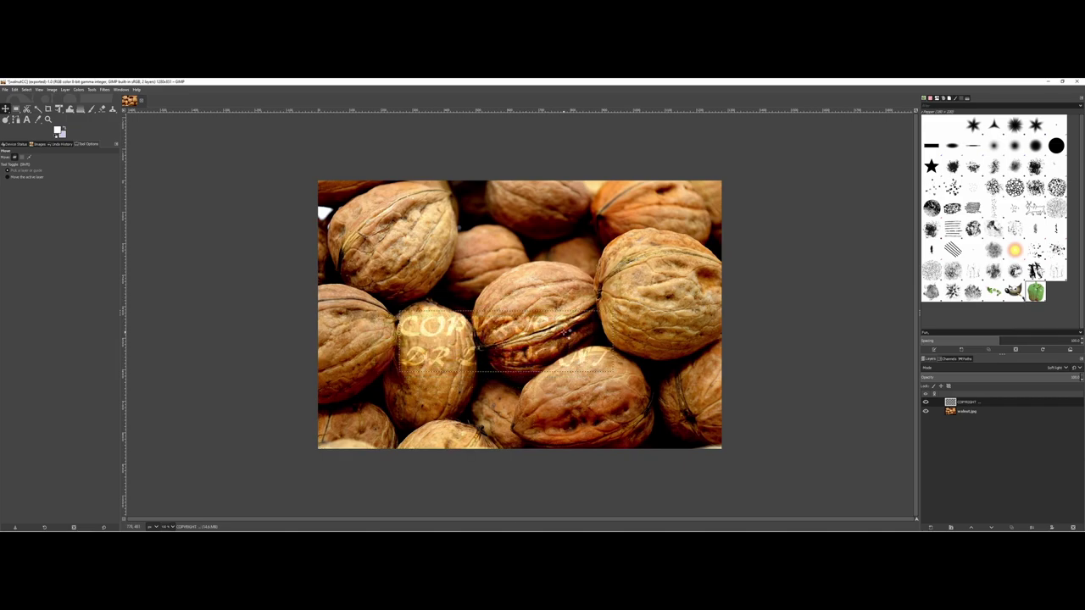